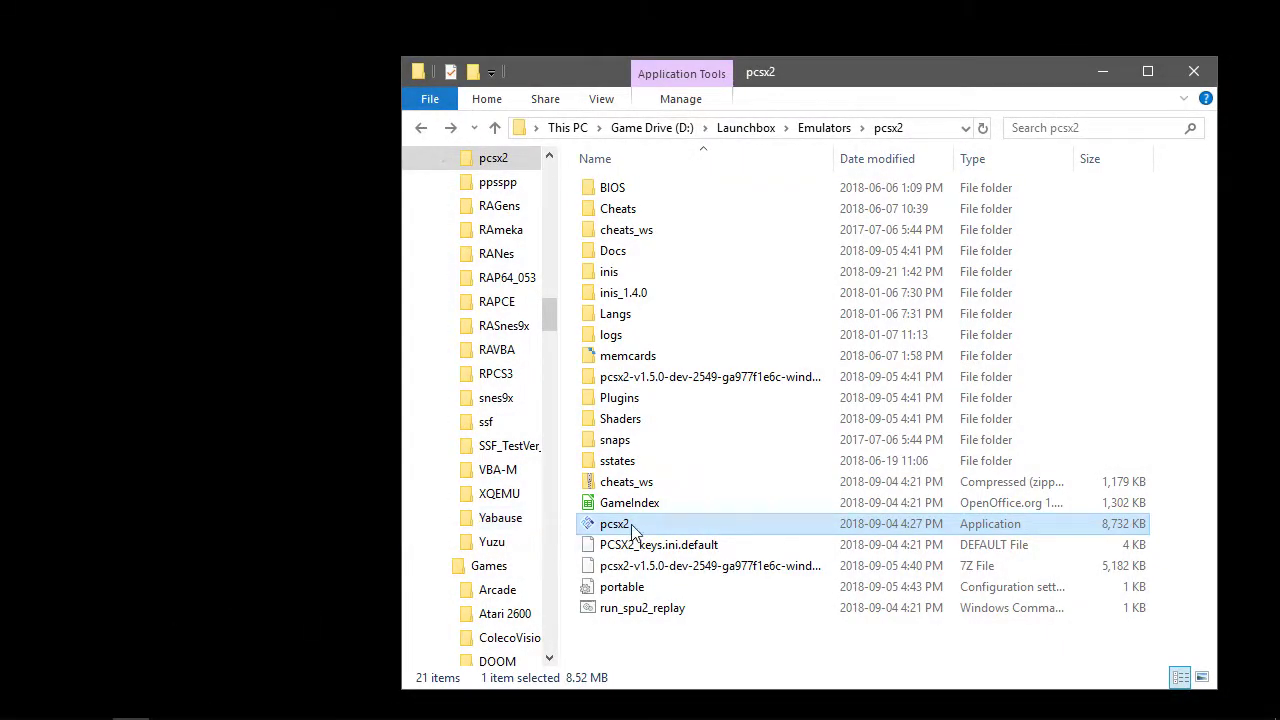
# Step: Launch PCSX2 from its emulator folder and set its disc source to Plugin
pyautogui.doubleClick(621, 529)
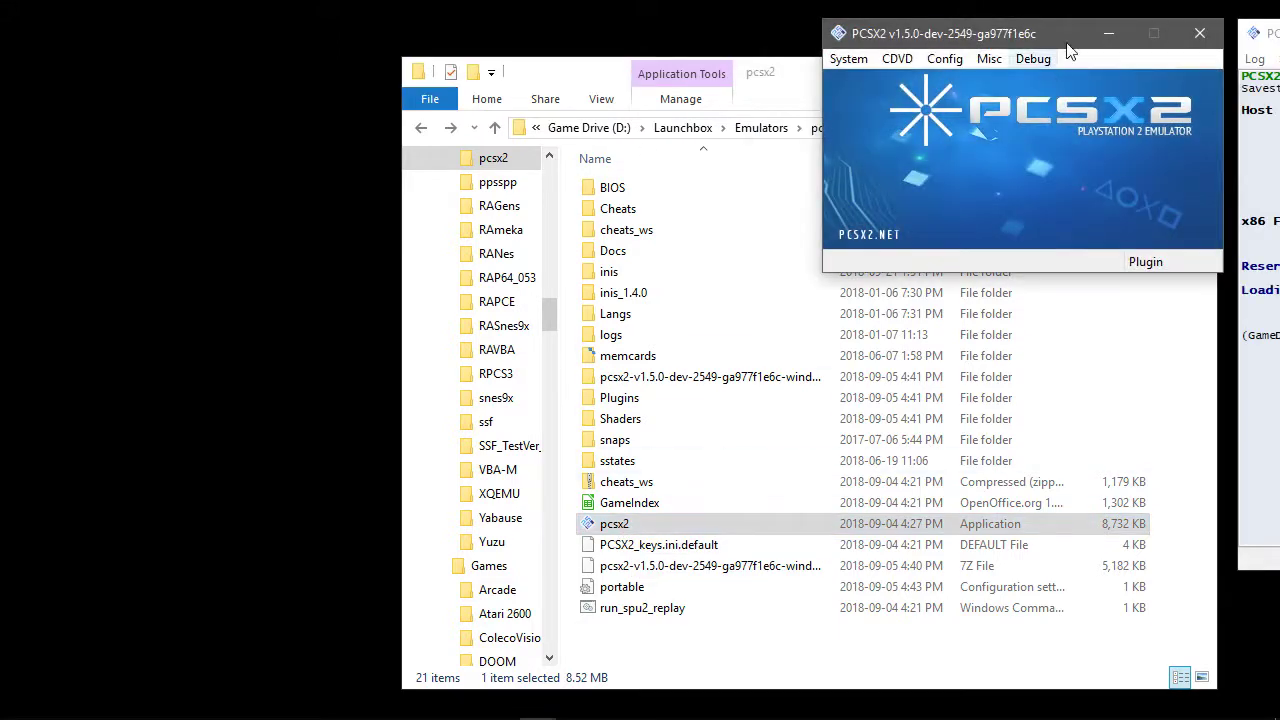
pyautogui.moveTo(1053, 31); pyautogui.dragTo(356, 56)
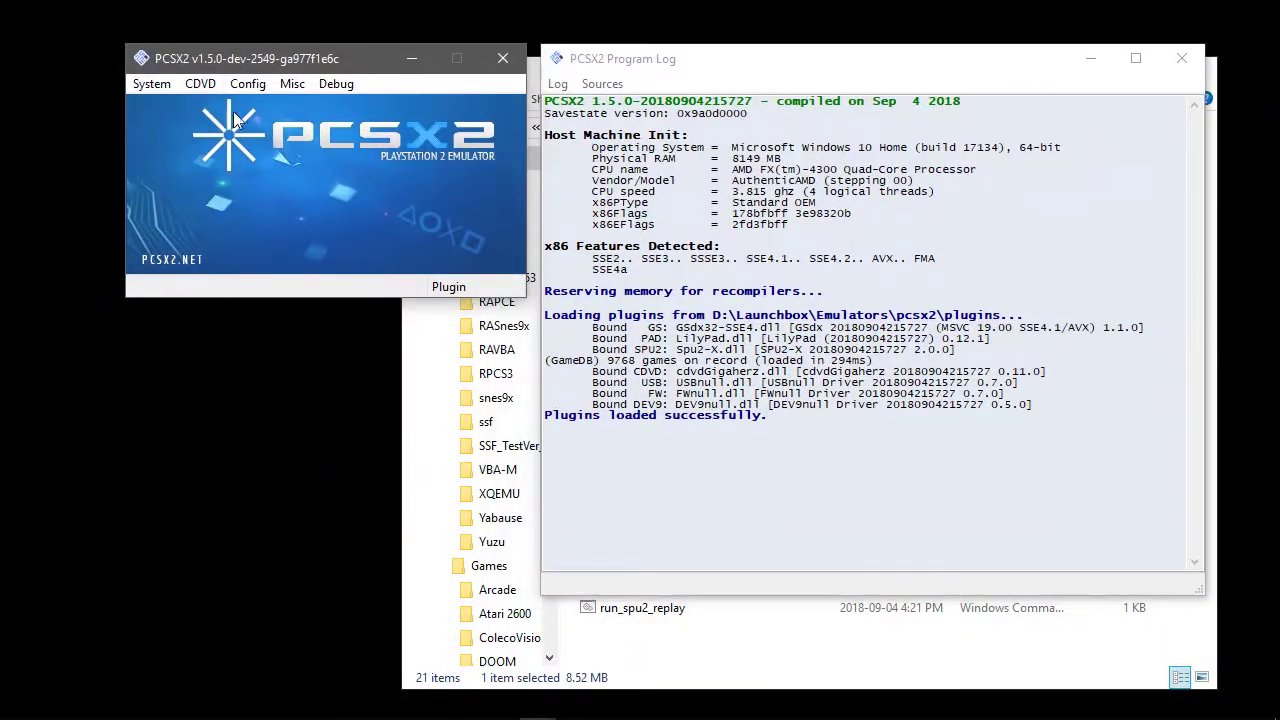
pyautogui.click(190, 88)
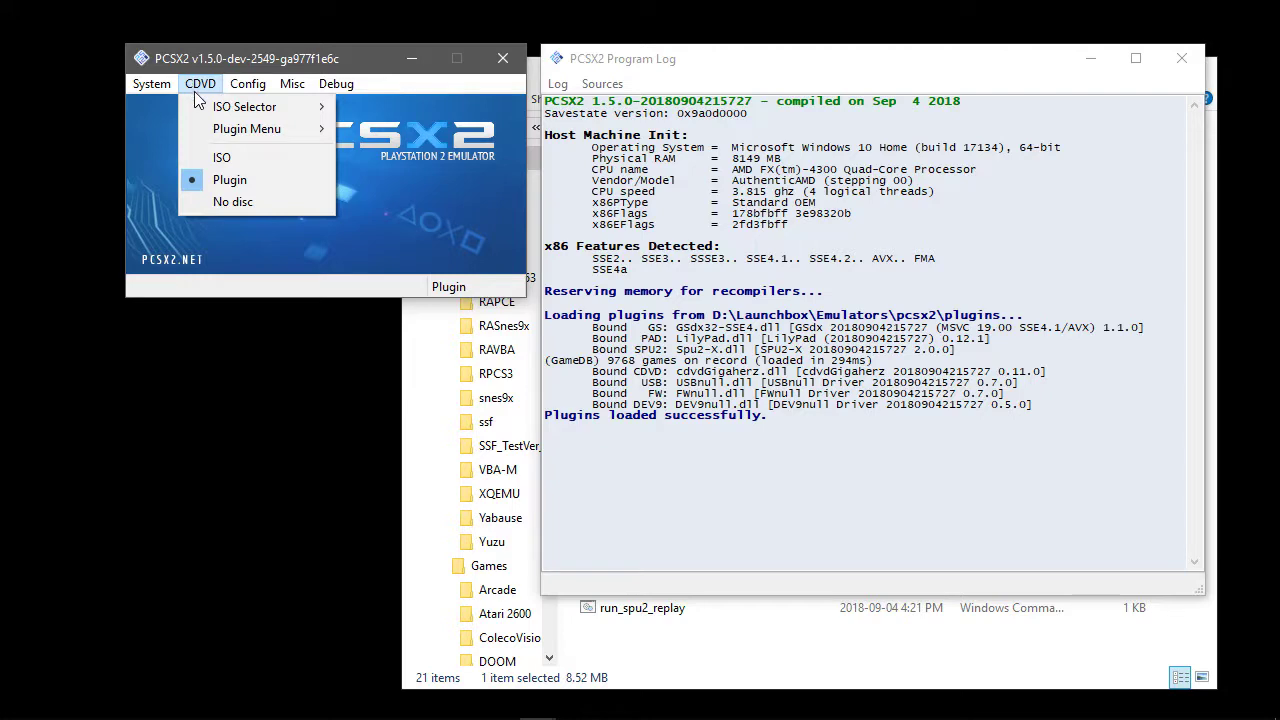
pyautogui.click(239, 160)
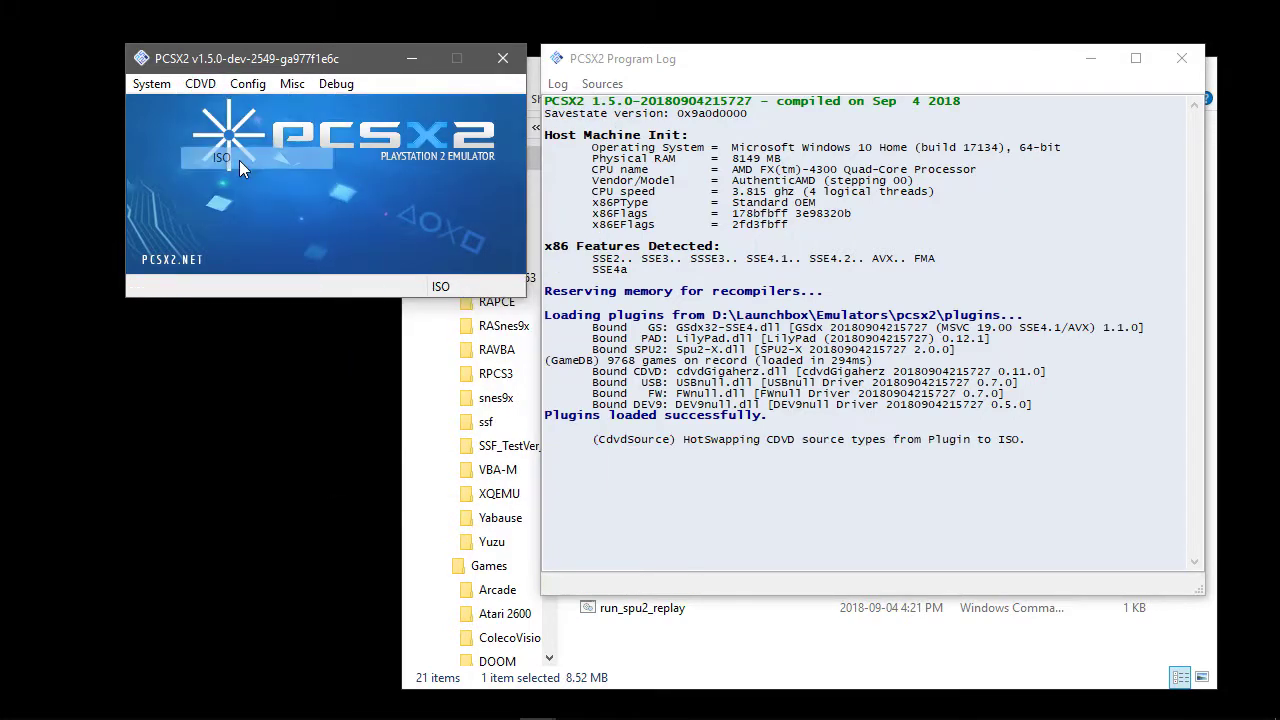
pyautogui.click(191, 80)
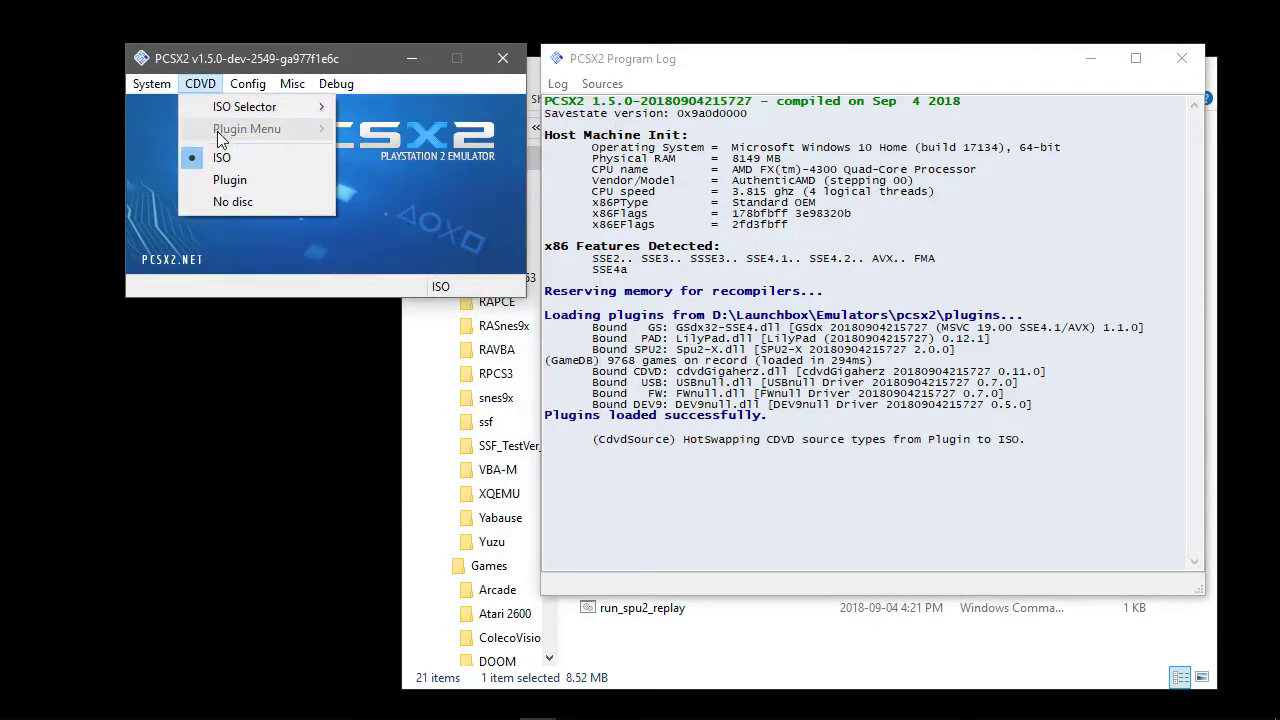
pyautogui.click(269, 181)
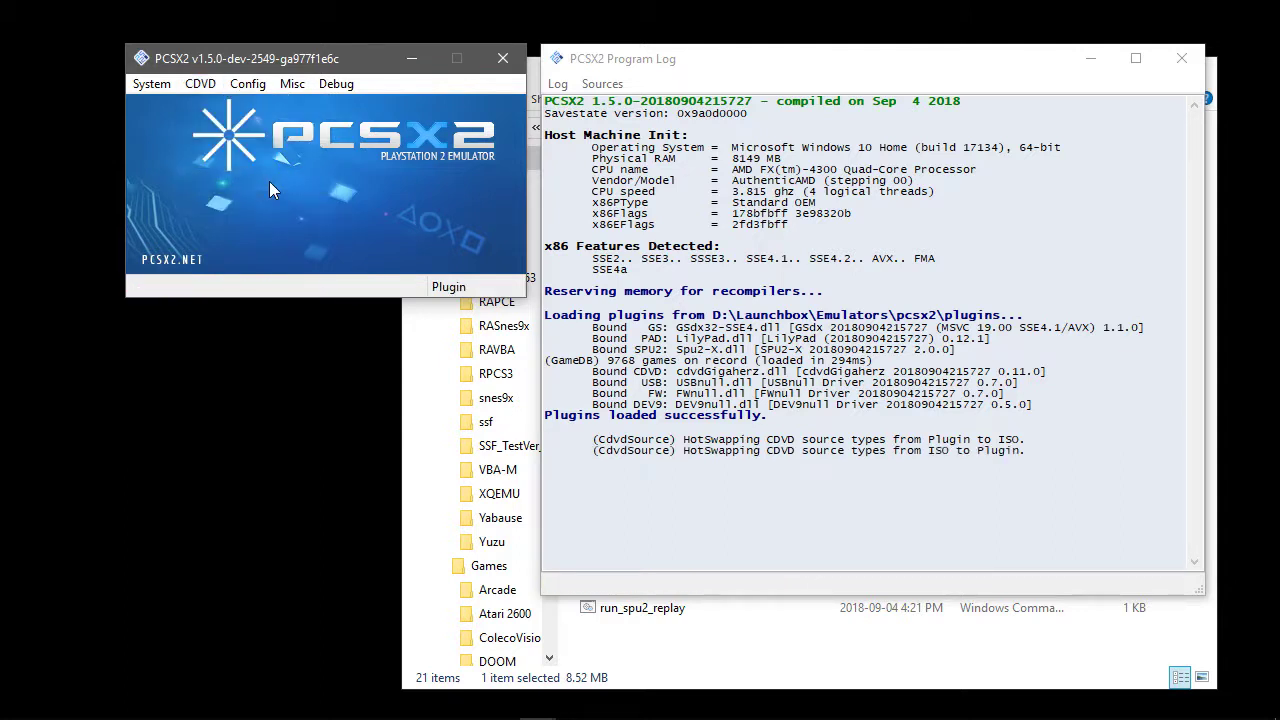
# Step: Set the CDVD plugin's source drive to G:\ and accept the setting
pyautogui.click(194, 85)
pyautogui.moveTo(290, 135)
pyautogui.click(430, 156)
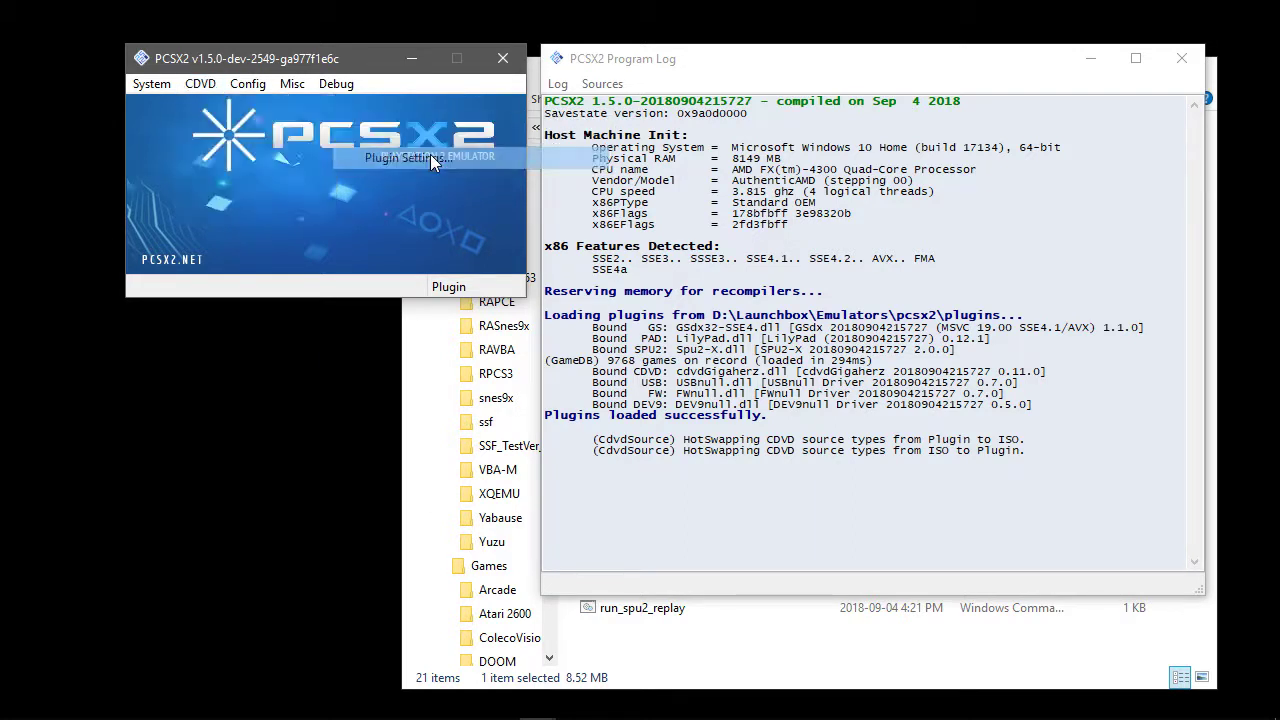
pyautogui.click(215, 170)
pyautogui.click(216, 172)
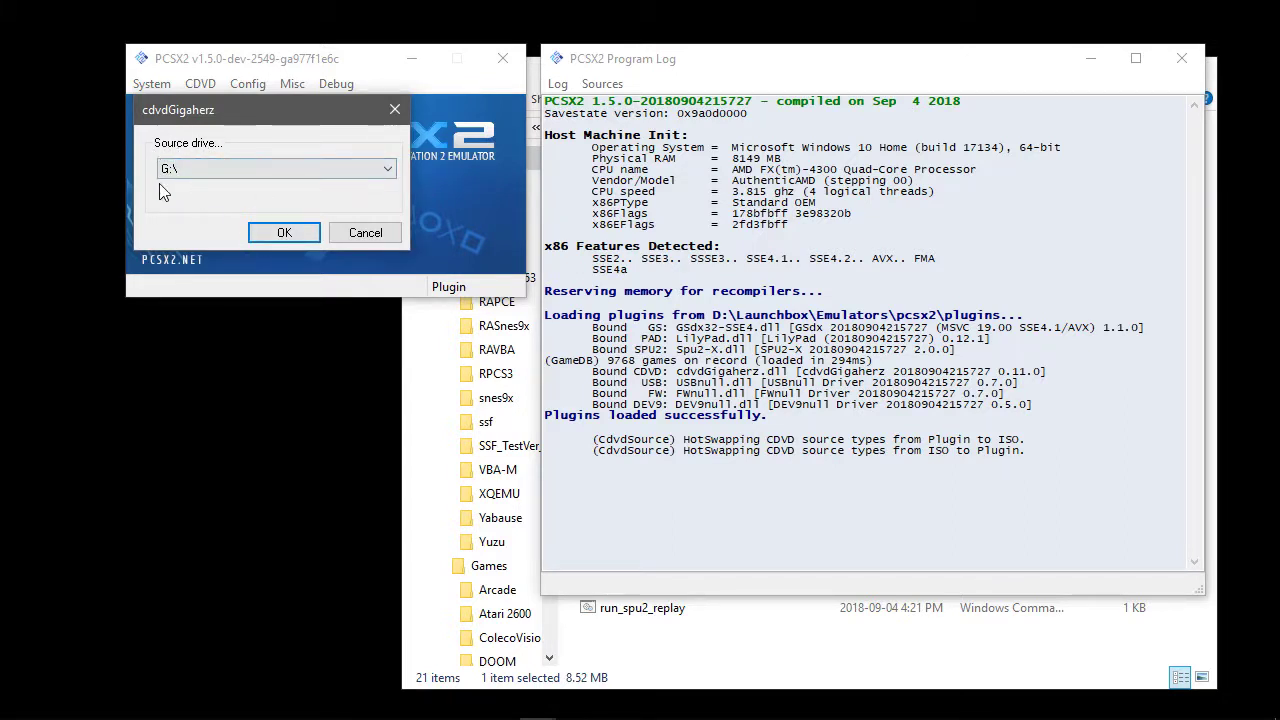
pyautogui.click(285, 234)
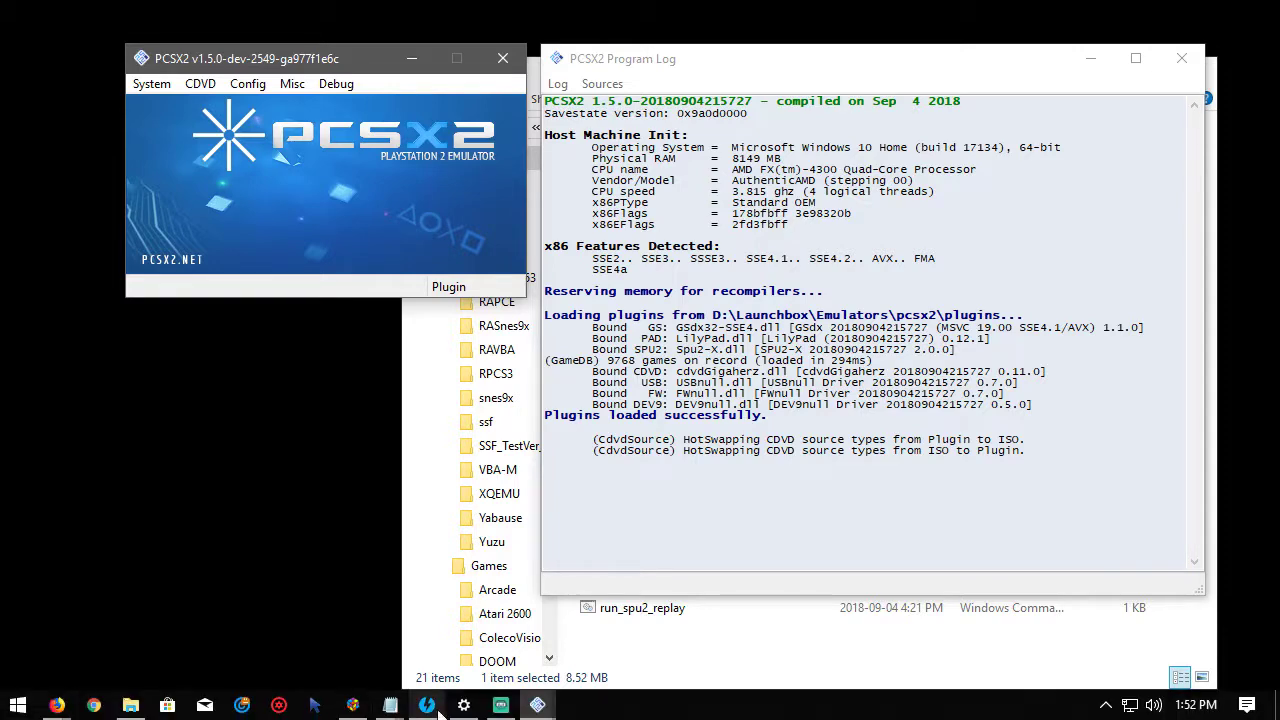
# Step: Switch to DAEMON Tools Lite, mount the Castlevania image on virtual drive G:, and close PCSX2
pyautogui.click(436, 708)
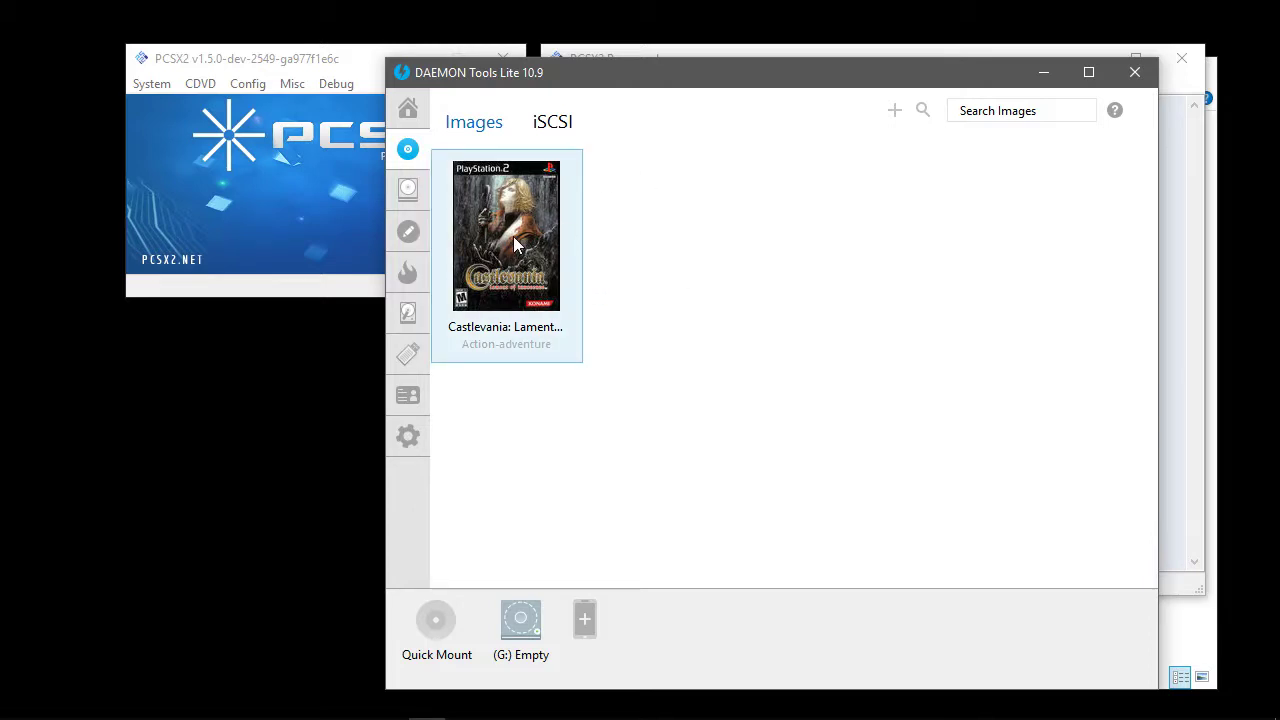
pyautogui.moveTo(513, 236); pyautogui.dragTo(529, 620)
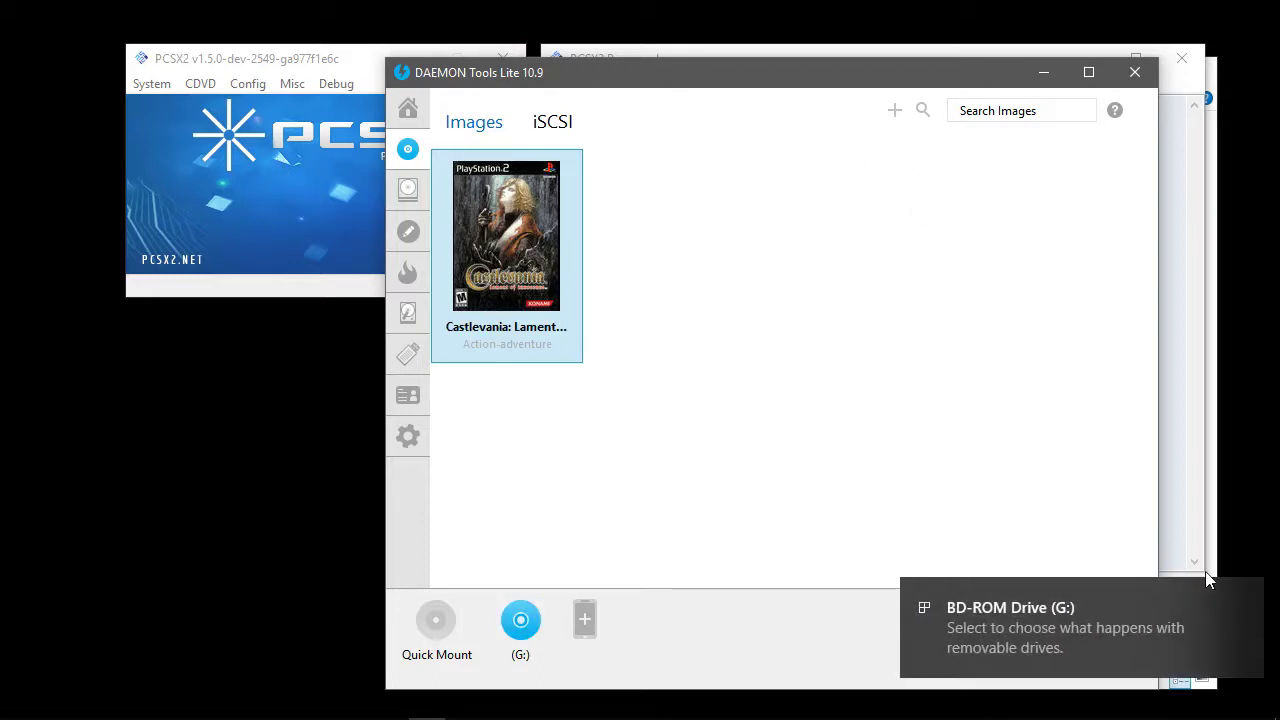
pyautogui.click(1252, 598)
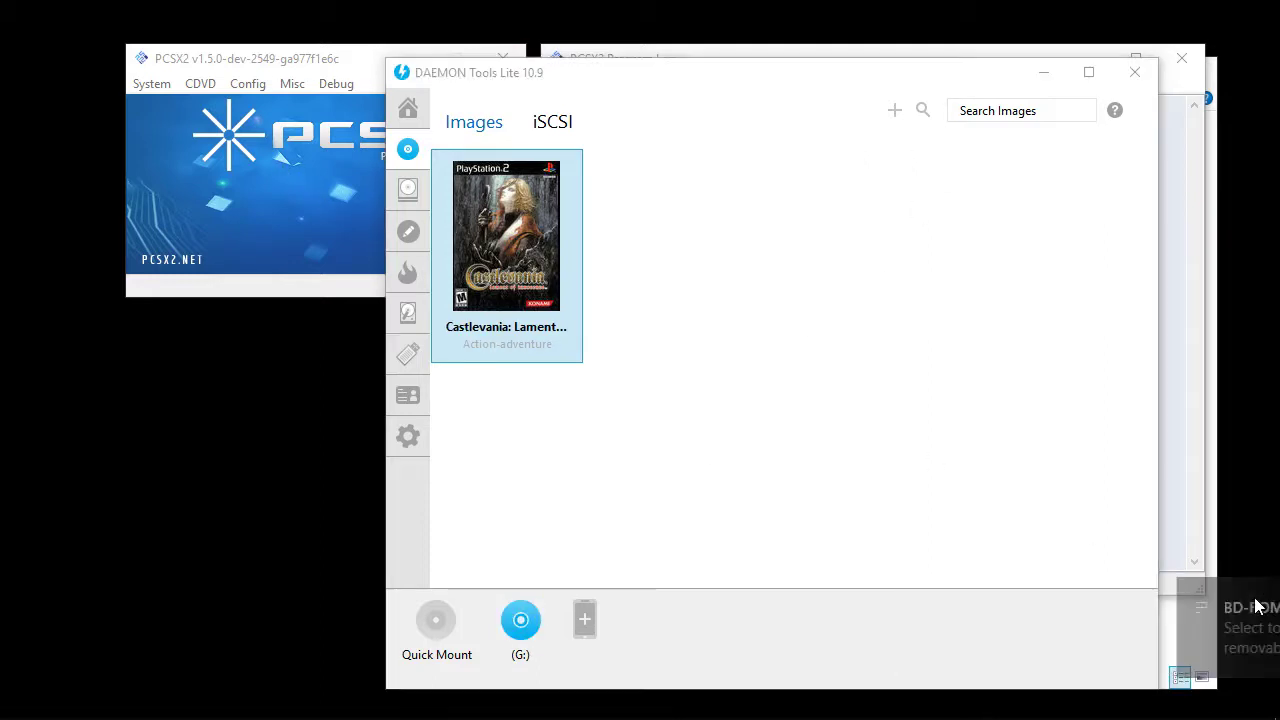
pyautogui.click(1040, 86)
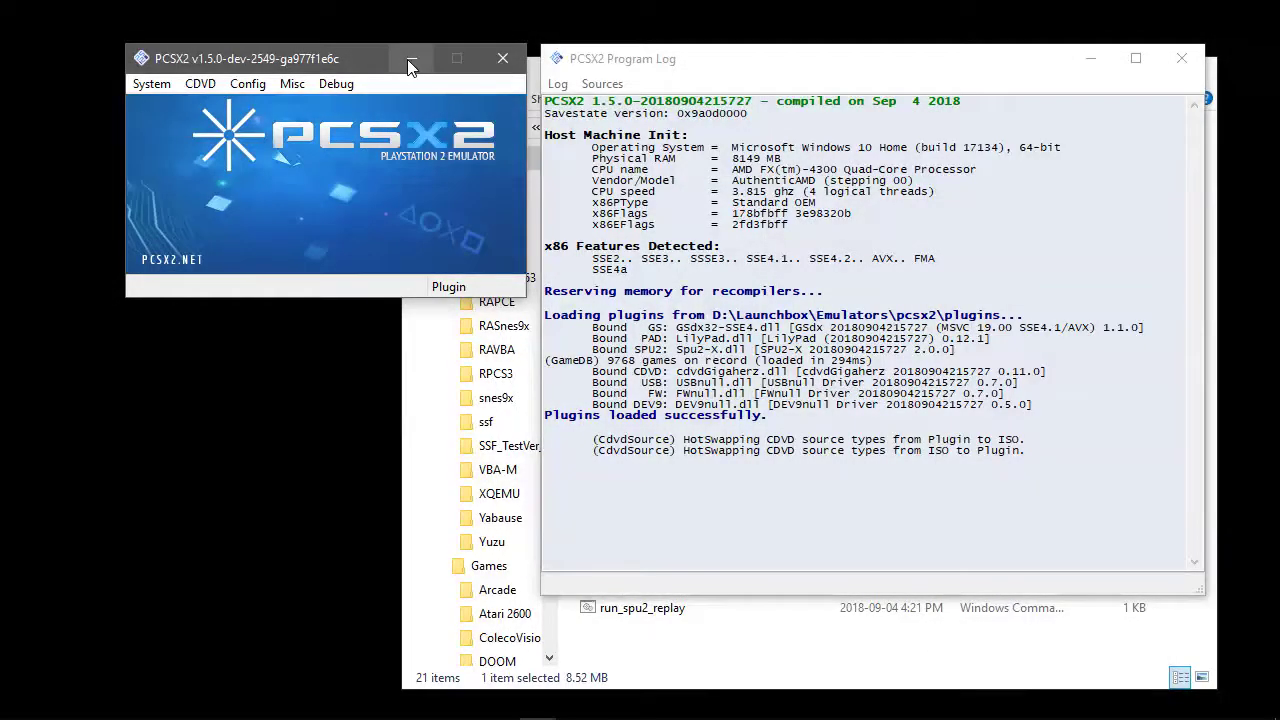
pyautogui.click(505, 57)
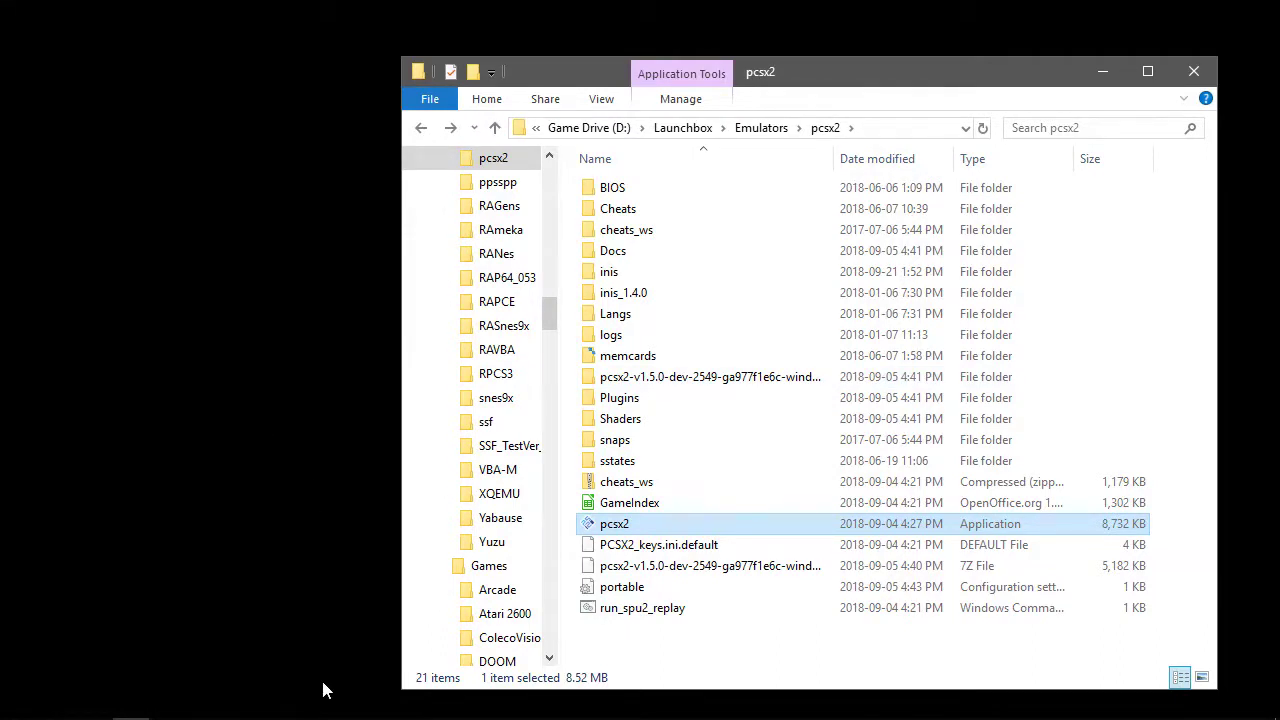
# Step: Switch to LaunchBox and add a new PC game with Emulators\pcsx2\pcsx2.exe as its application path
pyautogui.moveTo(320, 715)
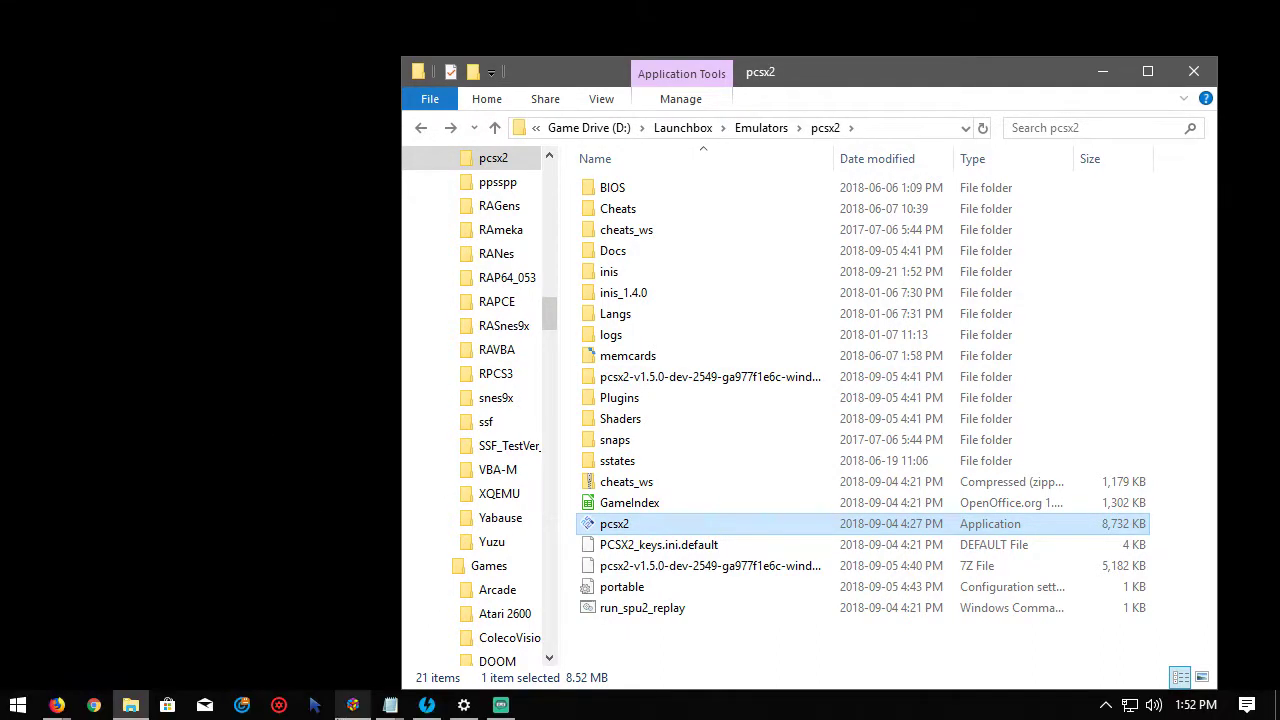
pyautogui.click(358, 711)
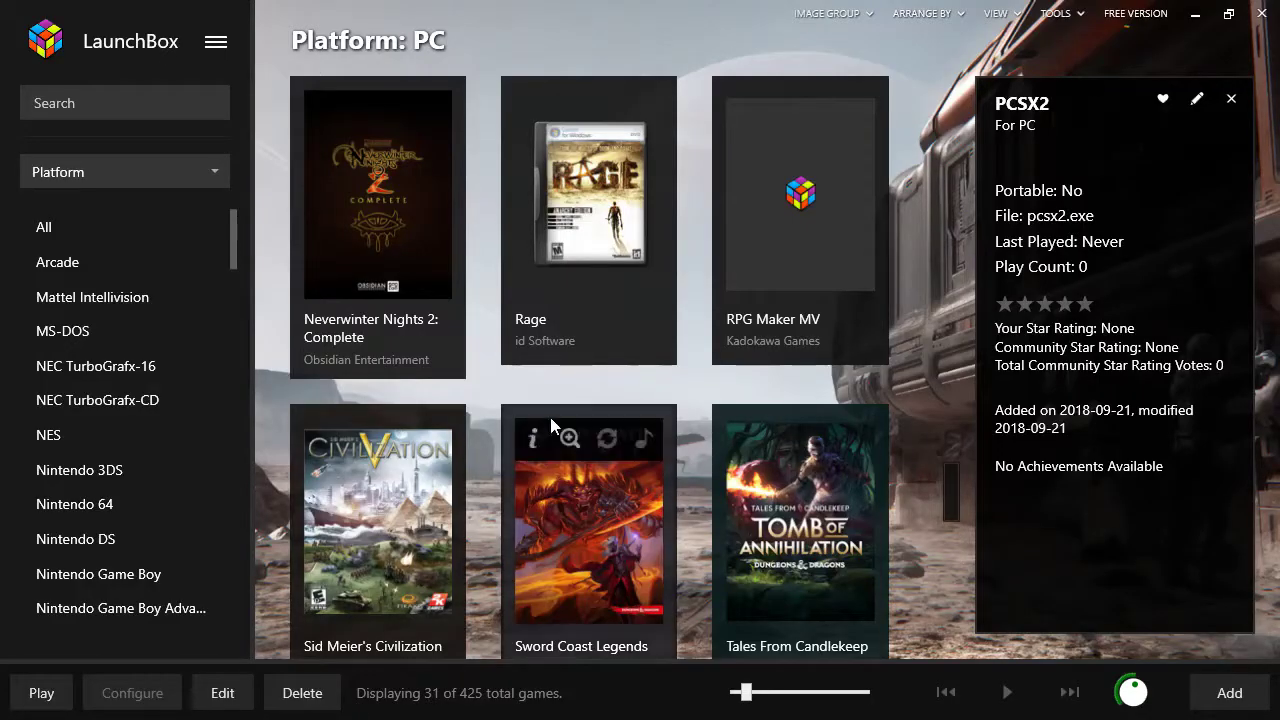
pyautogui.click(1220, 702)
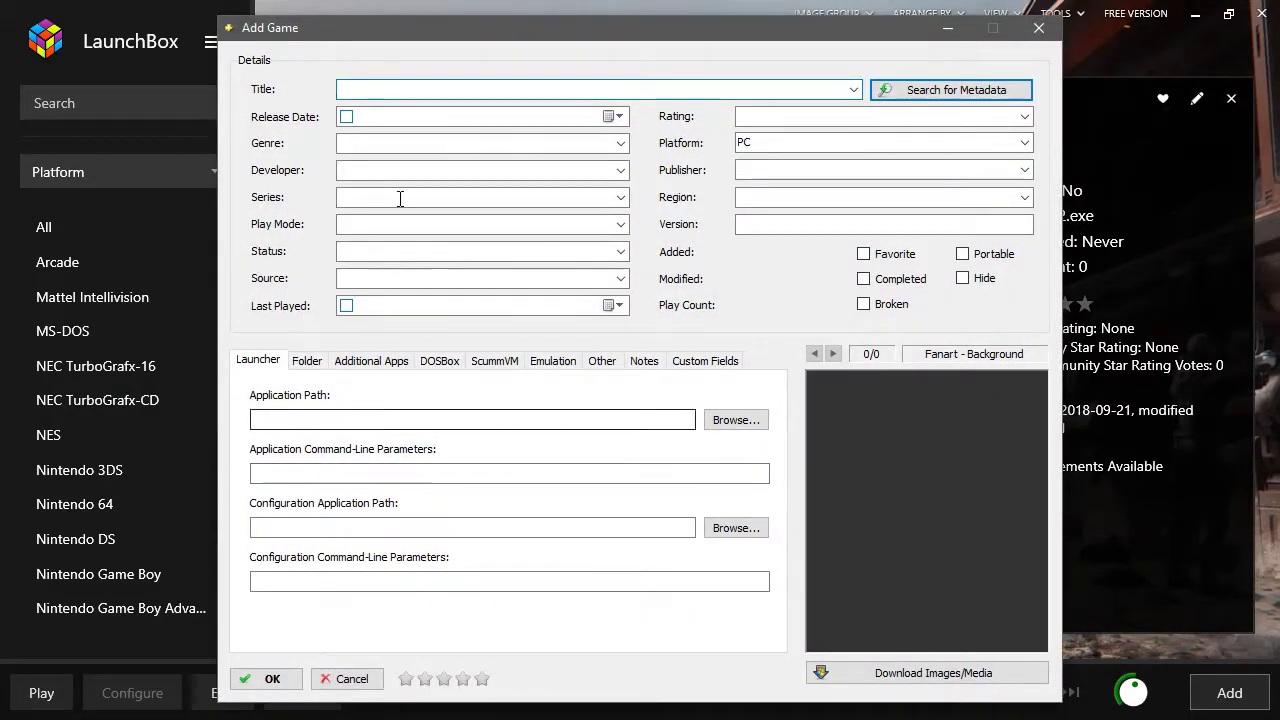
pyautogui.click(522, 412)
pyautogui.click(722, 420)
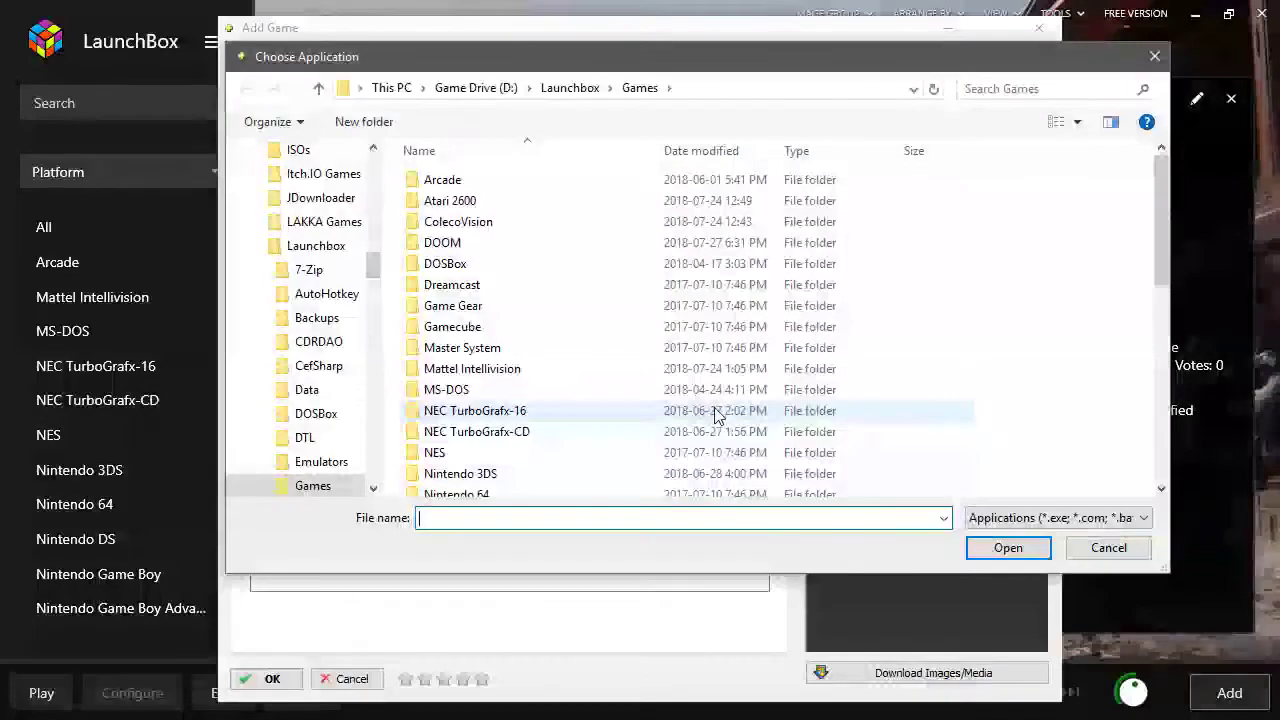
pyautogui.click(570, 88)
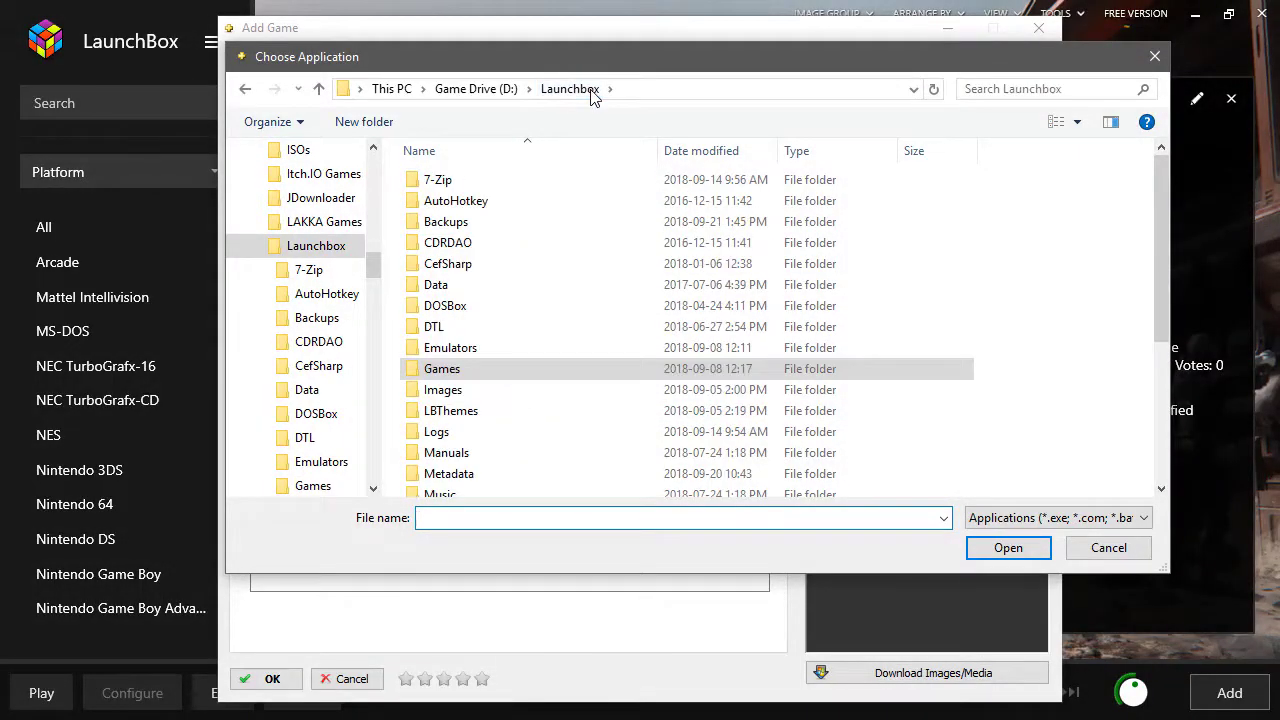
pyautogui.doubleClick(466, 351)
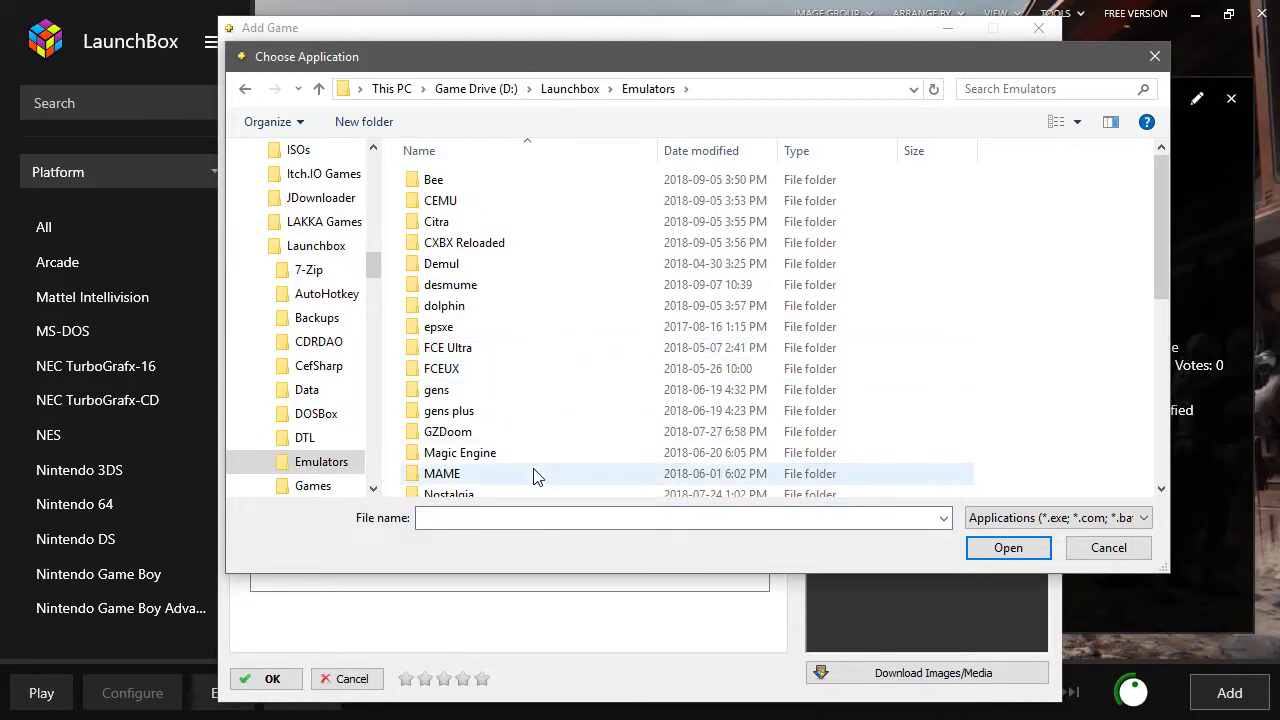
pyautogui.scroll(-5, 503, 468)
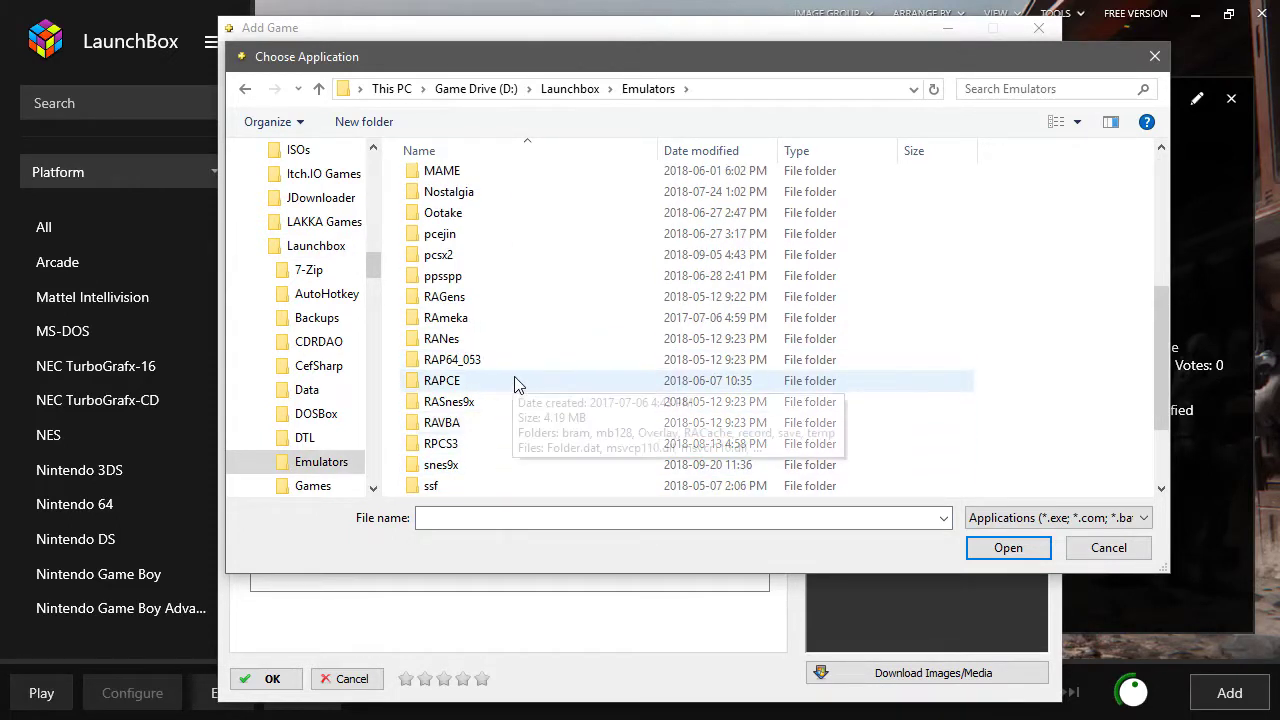
pyautogui.doubleClick(438, 256)
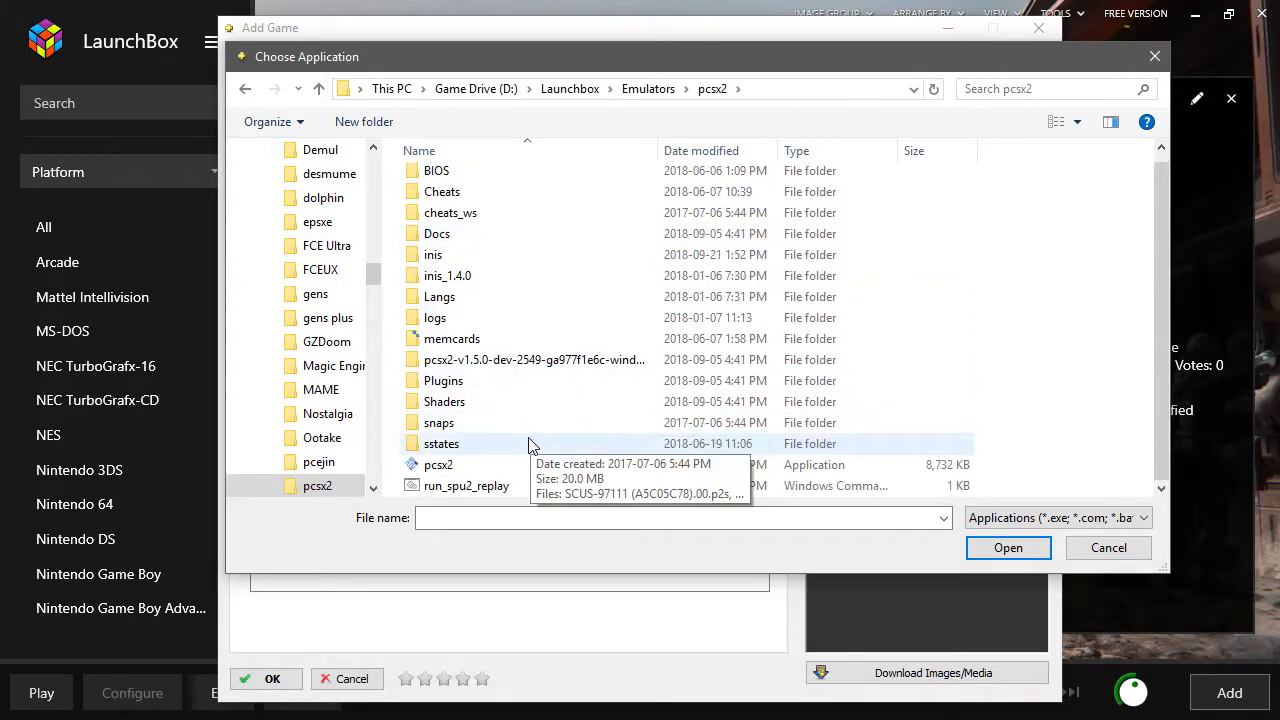
pyautogui.click(444, 470)
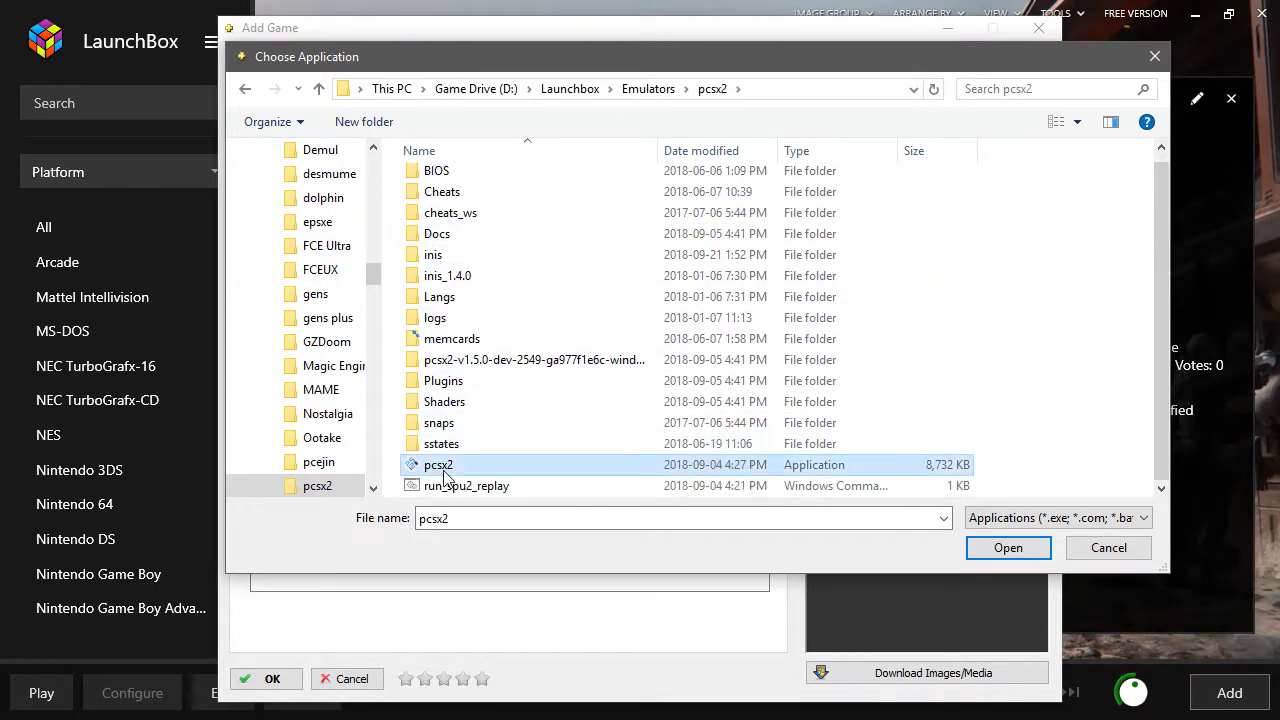
pyautogui.click(1012, 550)
# Step: Title the new entry PCSX2, give the application the command-line parameters --usecd --fullboot, and save it
pyautogui.doubleClick(478, 86)
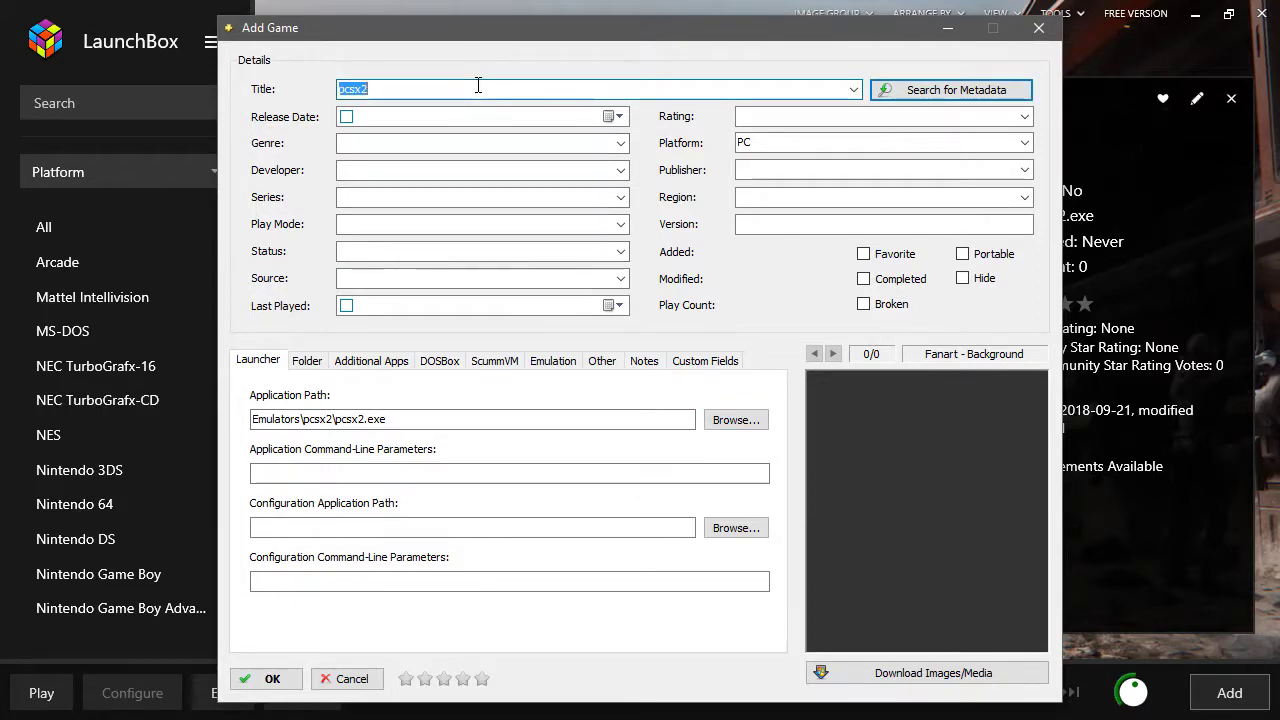
pyautogui.write('PCSX2')
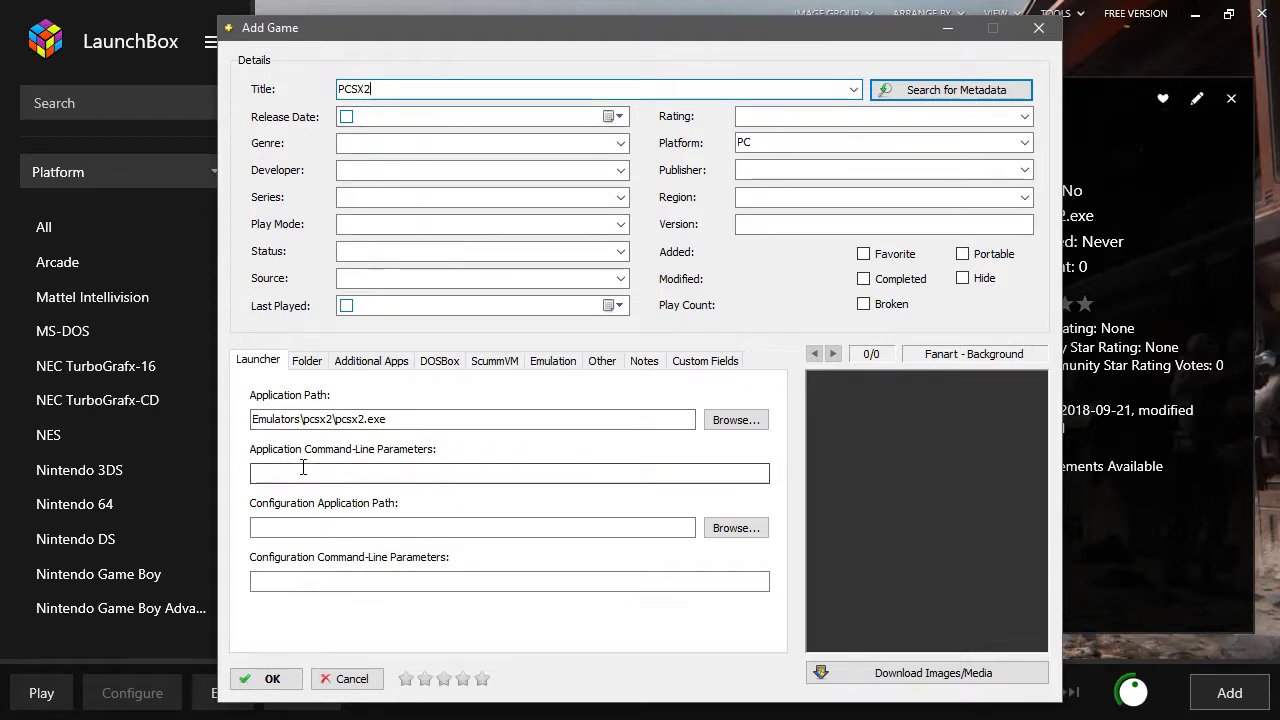
pyautogui.click(446, 473)
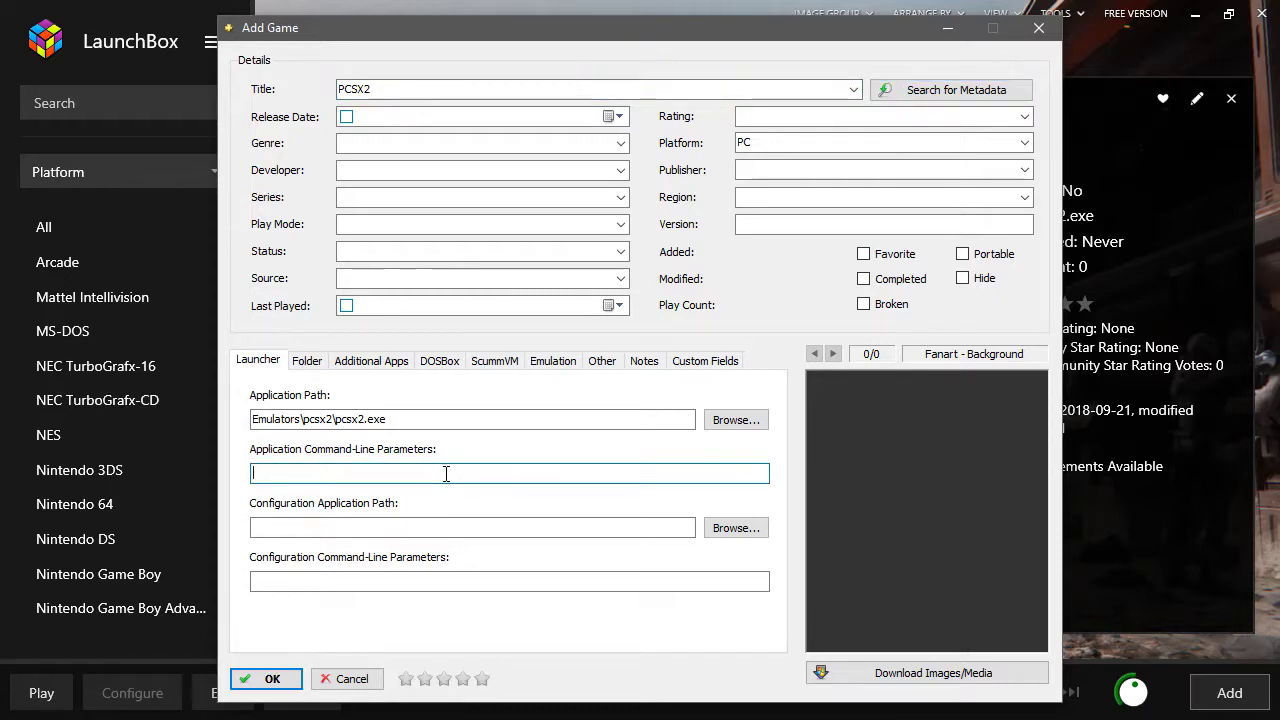
pyautogui.write('--usecd')
pyautogui.write('--fullboot')
pyautogui.click(266, 679)
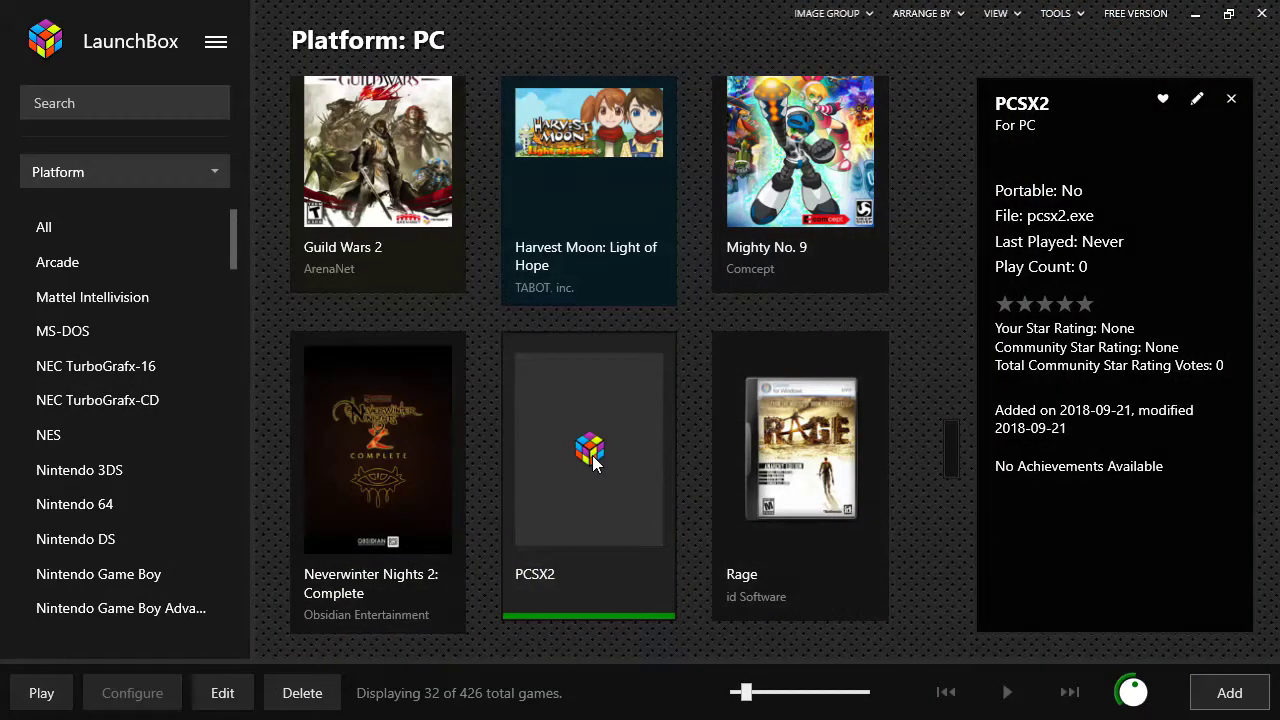
# Step: Test the PCSX2 entry by playing the mounted disc, then exit the emulator and minimize LaunchBox
pyautogui.click(41, 690)
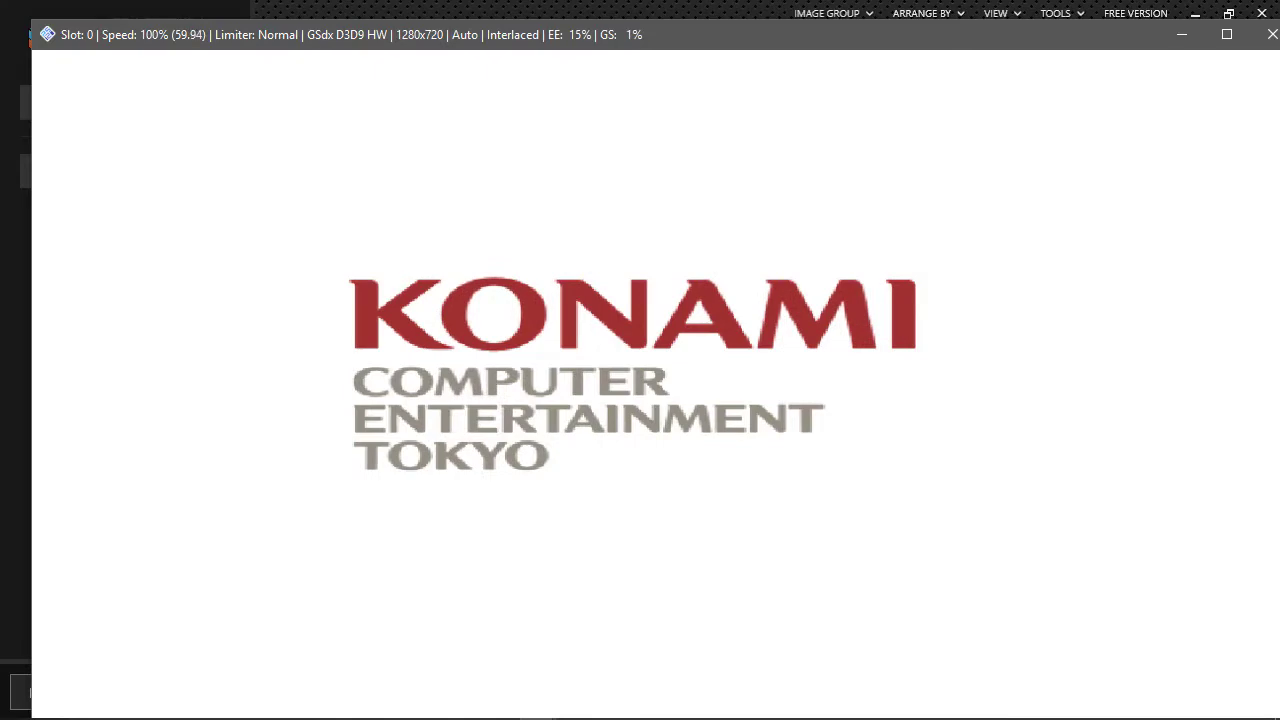
pyautogui.press('Escape')
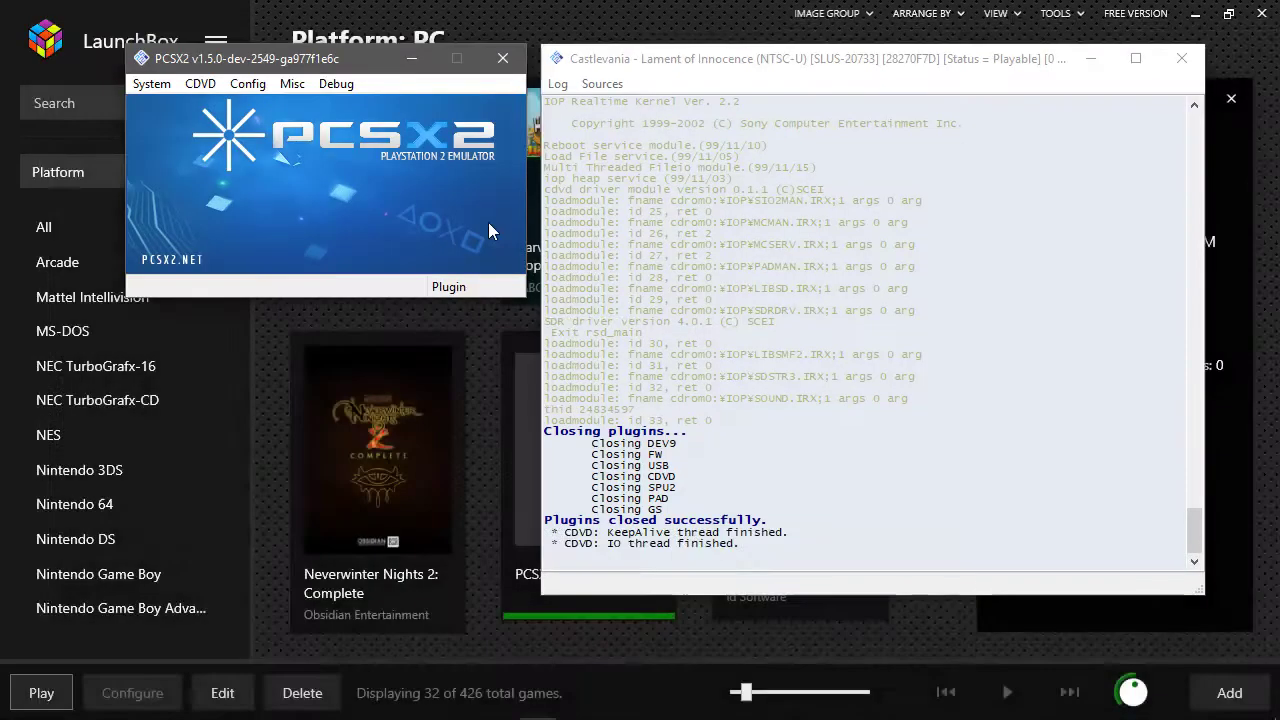
pyautogui.click(503, 60)
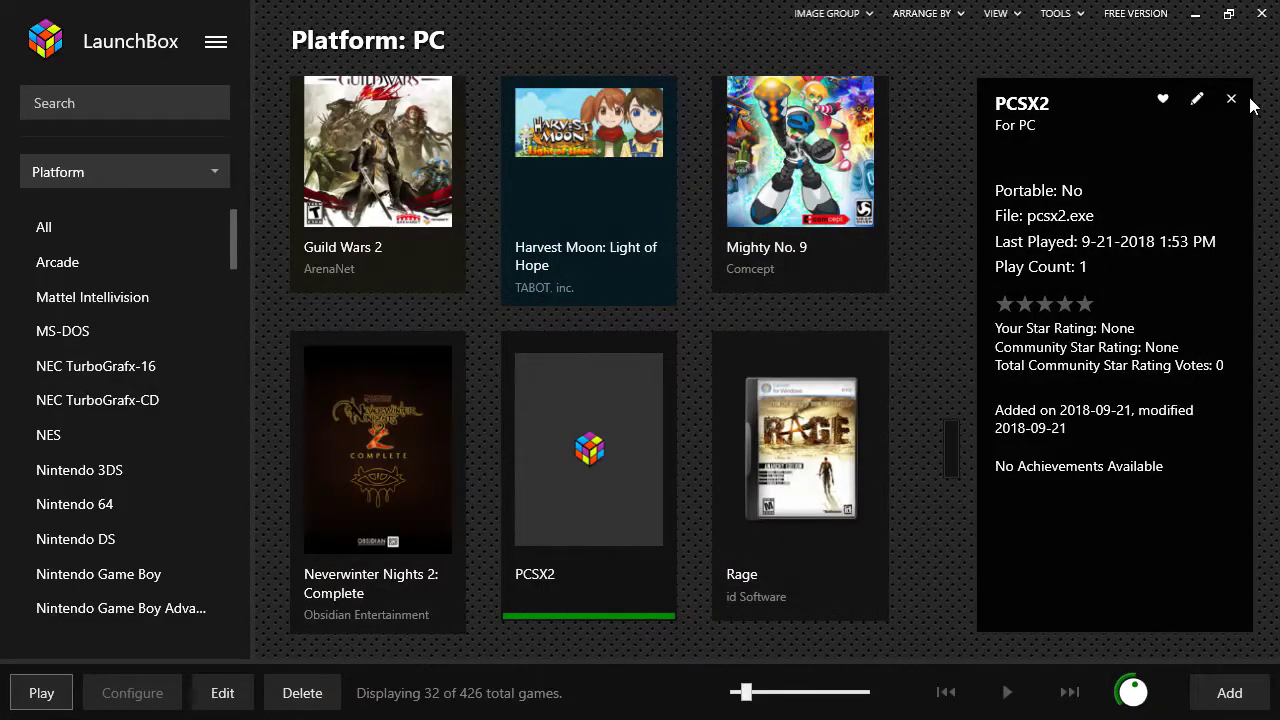
pyautogui.click(1195, 13)
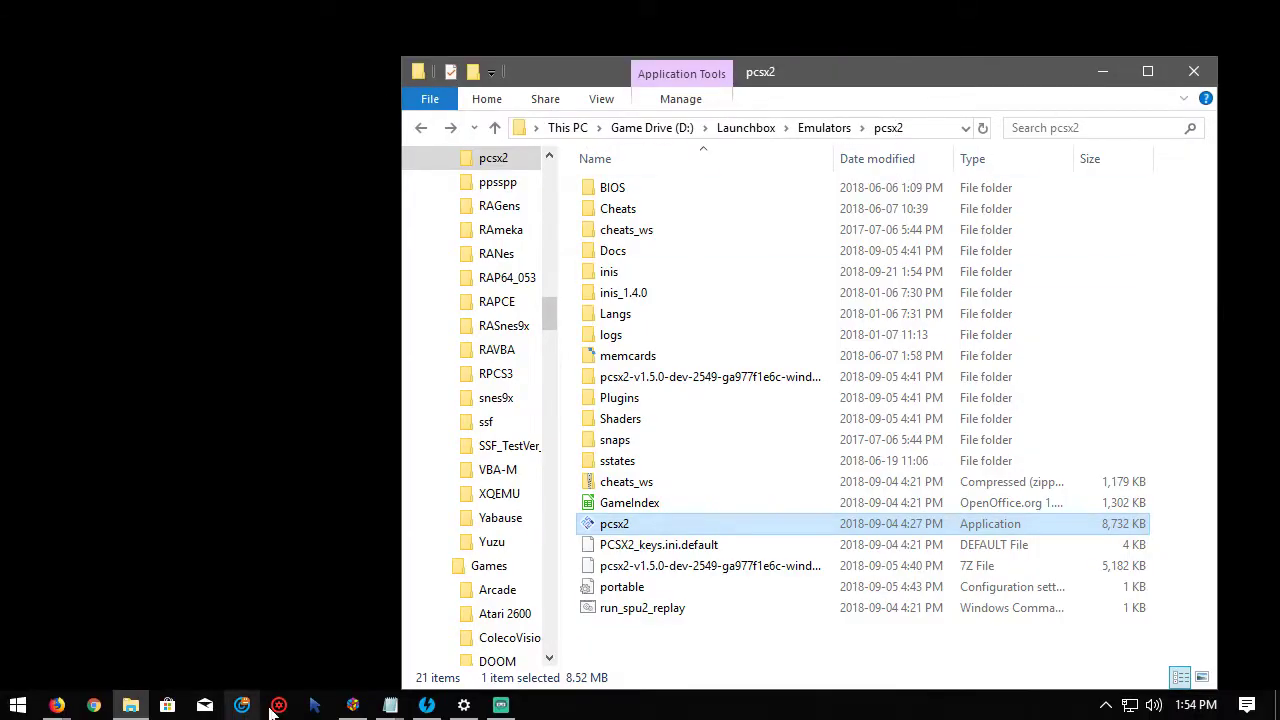
# Step: Bring up DAEMON Tools Lite, then switch to File Explorer and open the recently visited Sony Playstation 2 games folder
pyautogui.click(424, 708)
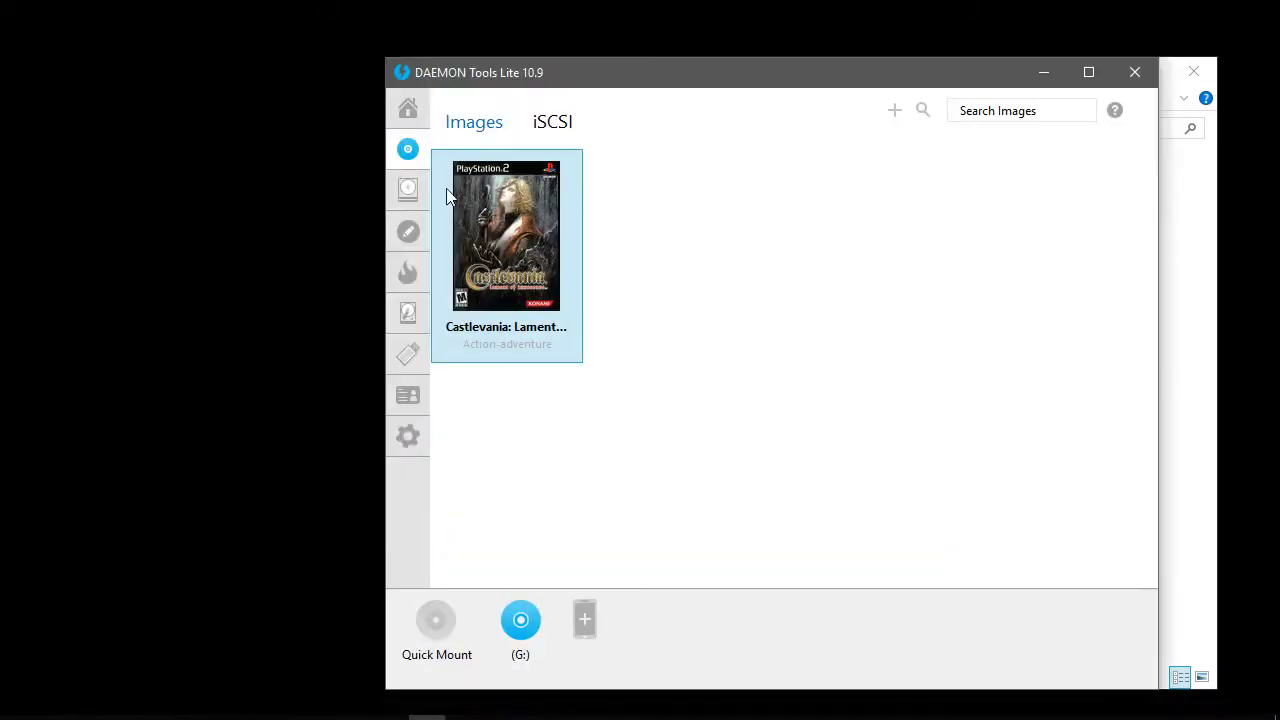
pyautogui.click(129, 707)
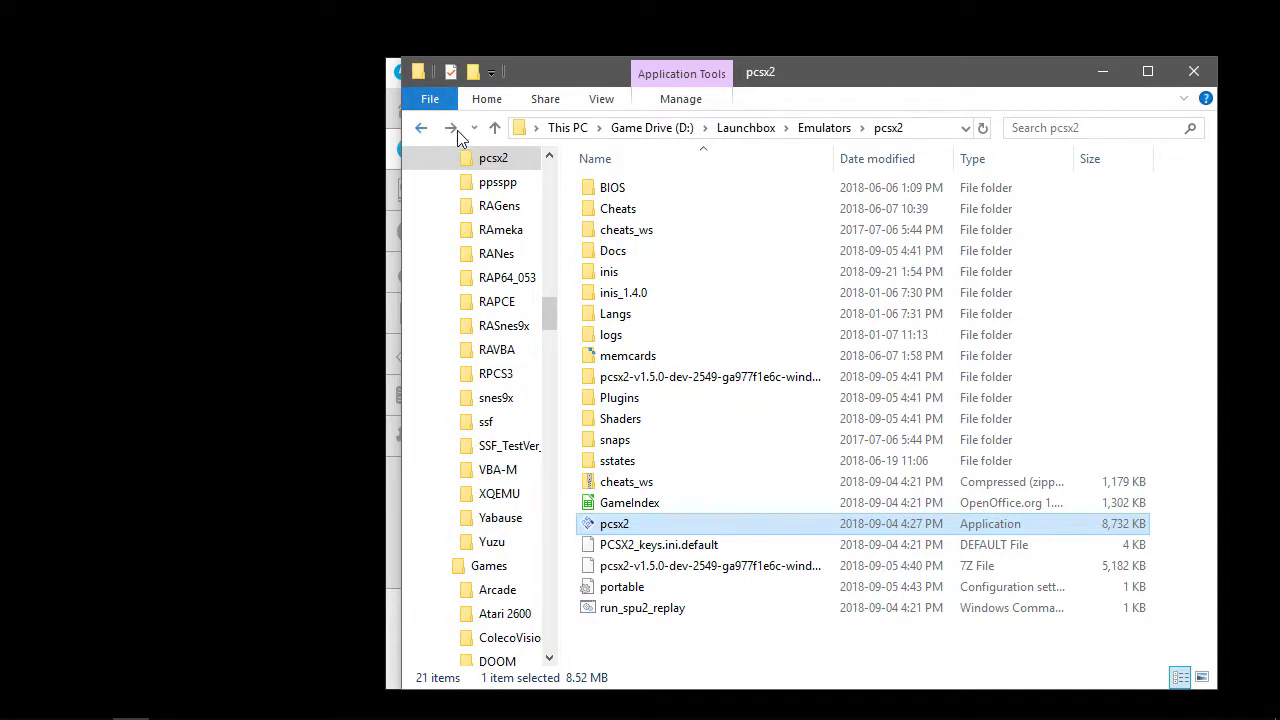
pyautogui.click(474, 128)
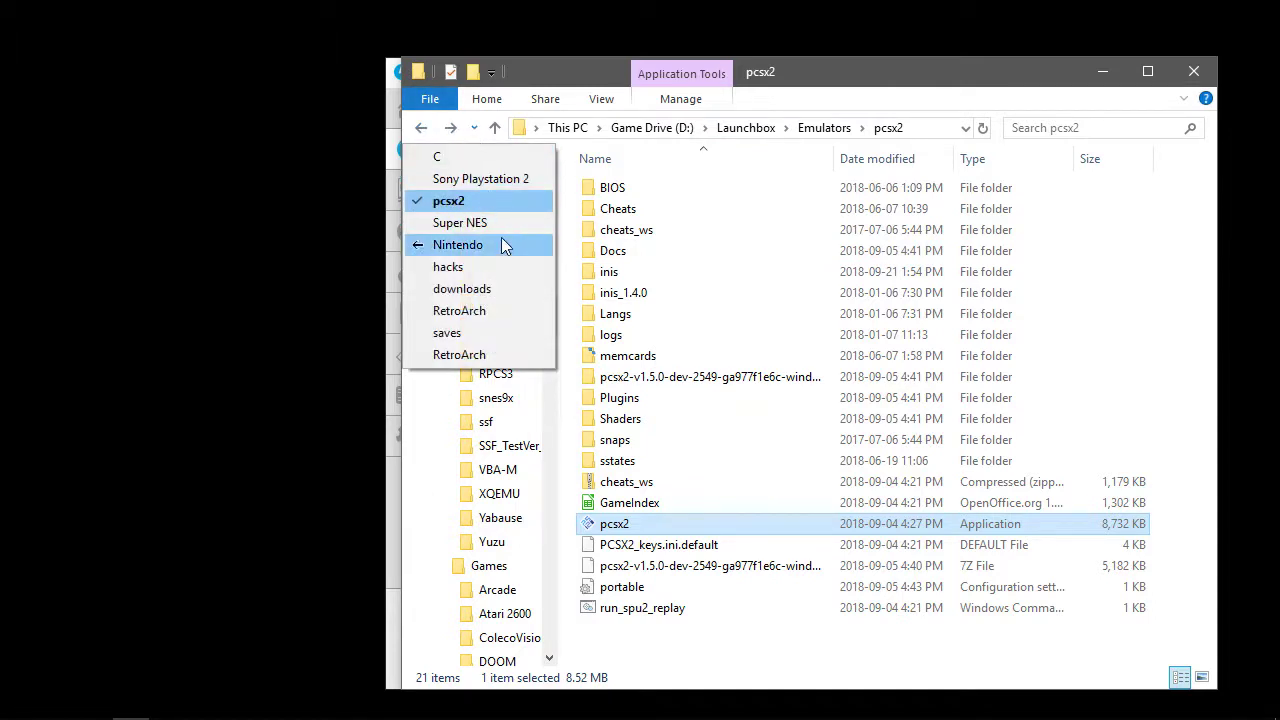
pyautogui.click(484, 179)
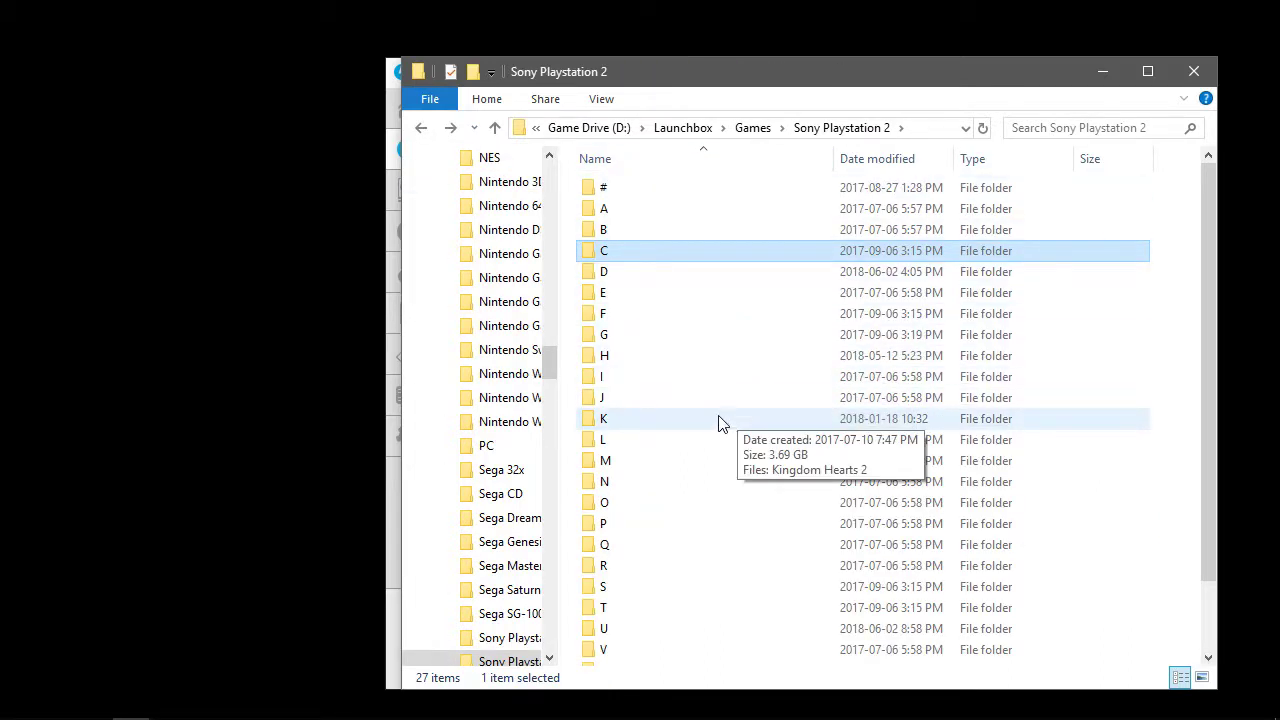
# Step: Open the F folder and add the Final Fantasy X disc image to the DAEMON Tools Lite image list
pyautogui.press('f')
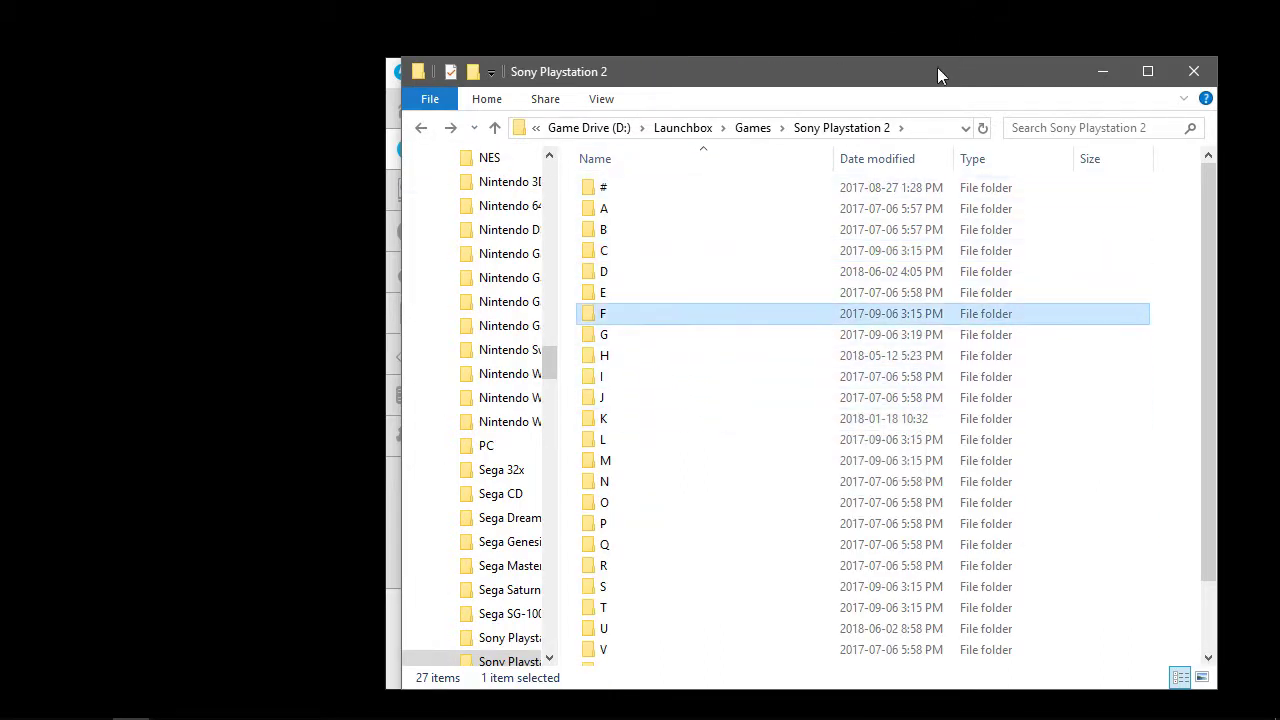
pyautogui.press('Return')
pyautogui.moveTo(803, 84); pyautogui.dragTo(1118, 249)
pyautogui.moveTo(963, 352); pyautogui.dragTo(660, 232)
pyautogui.click(631, 486)
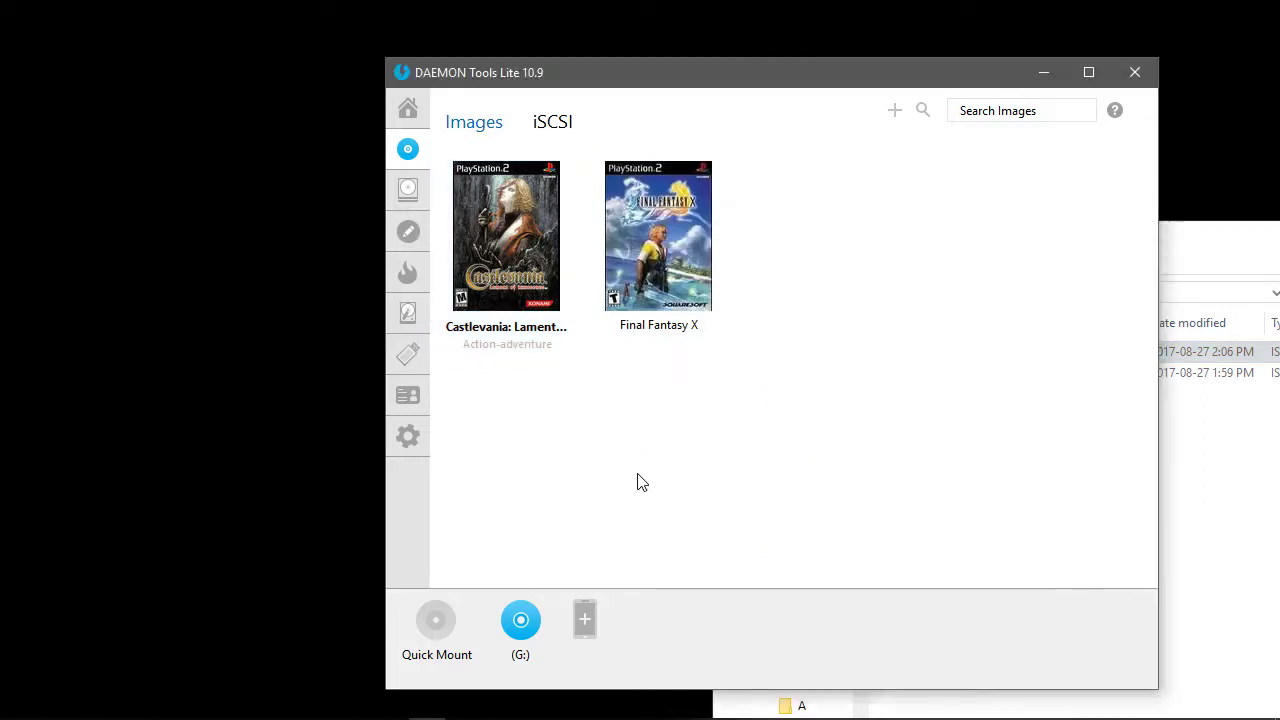
pyautogui.rightClick(512, 625)
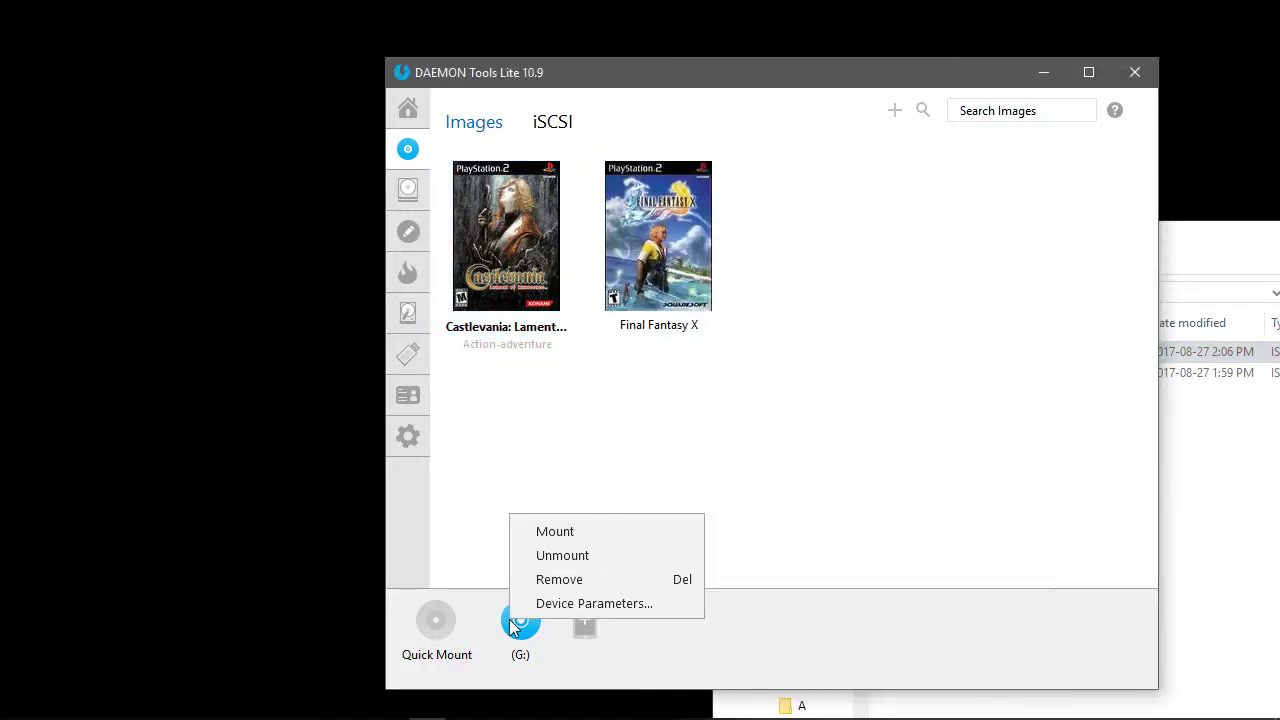
pyautogui.click(590, 534)
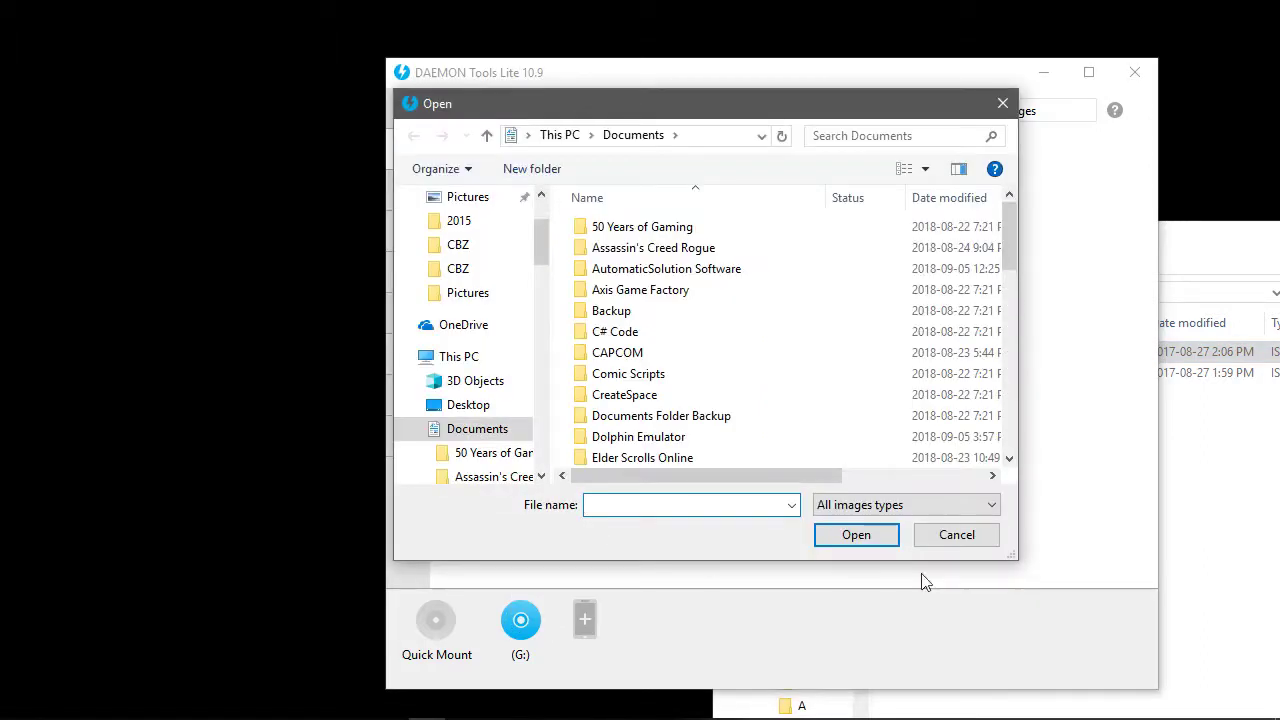
pyautogui.click(928, 536)
# Step: Unmount the Castlevania image from drive G:, test the PCSX2 entry in LaunchBox with the drive empty, and return to DAEMON Tools
pyautogui.rightClick(530, 626)
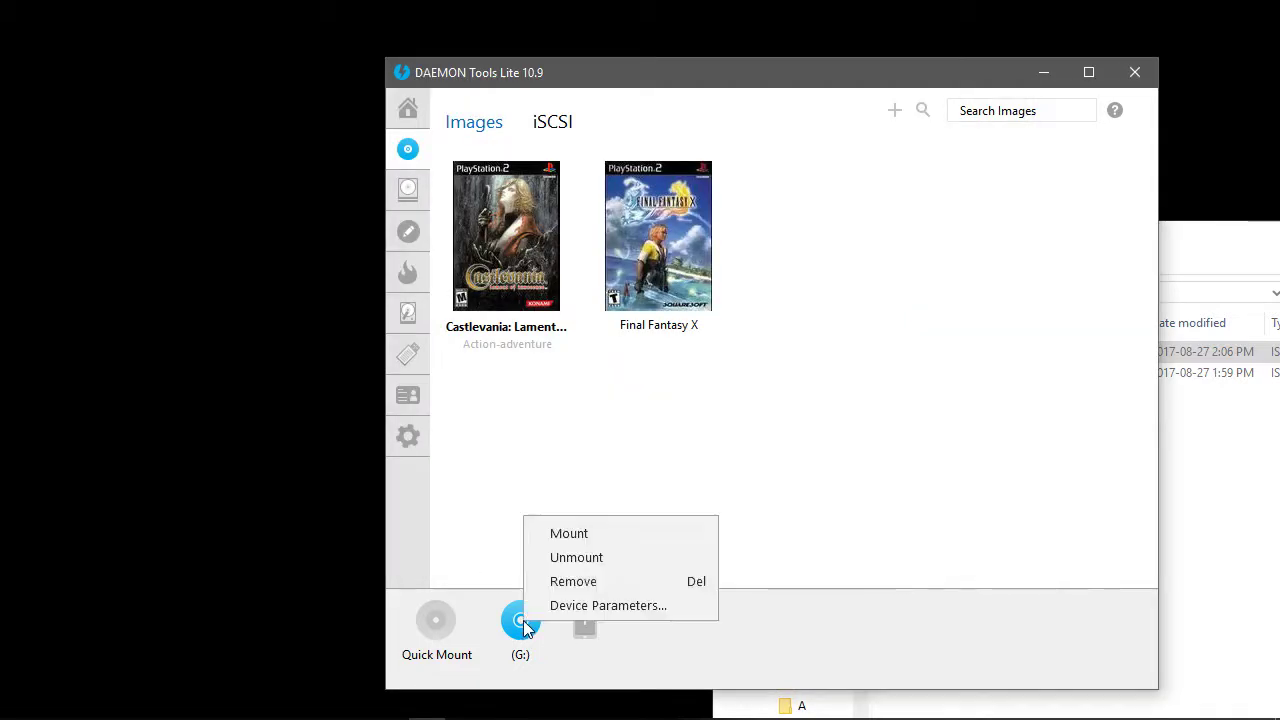
pyautogui.click(580, 560)
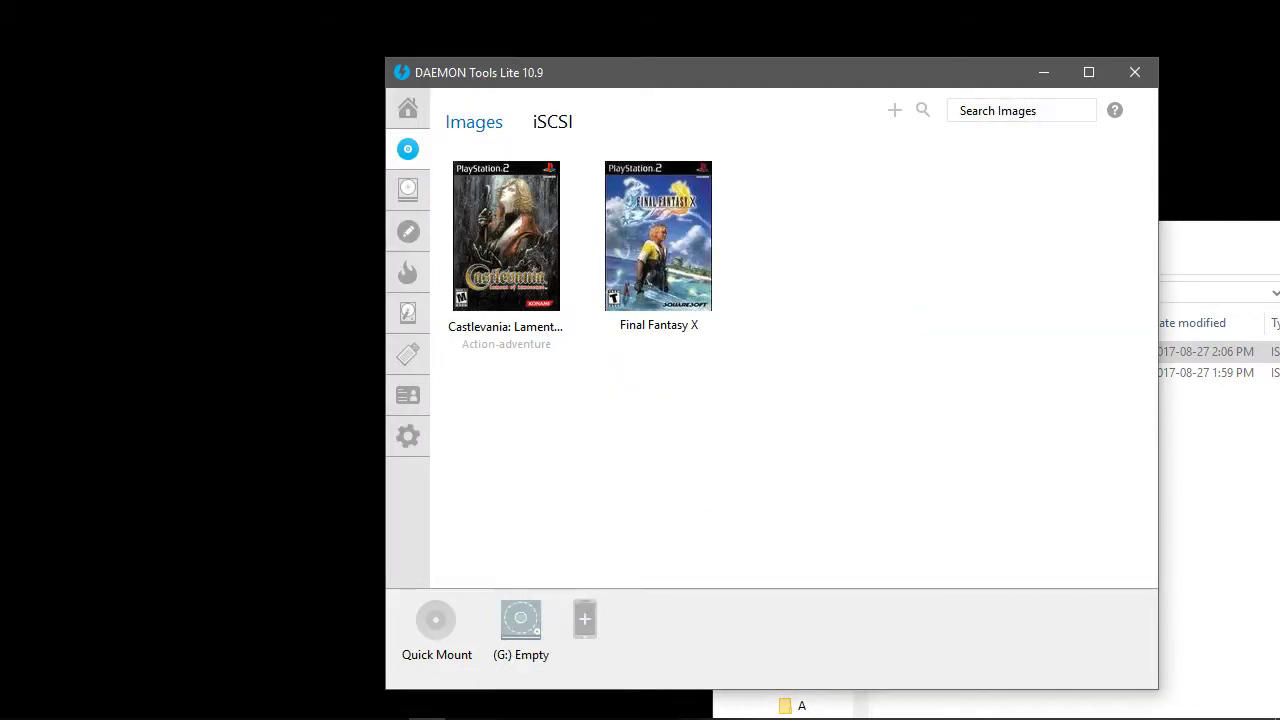
pyautogui.moveTo(476, 712)
pyautogui.click(353, 705)
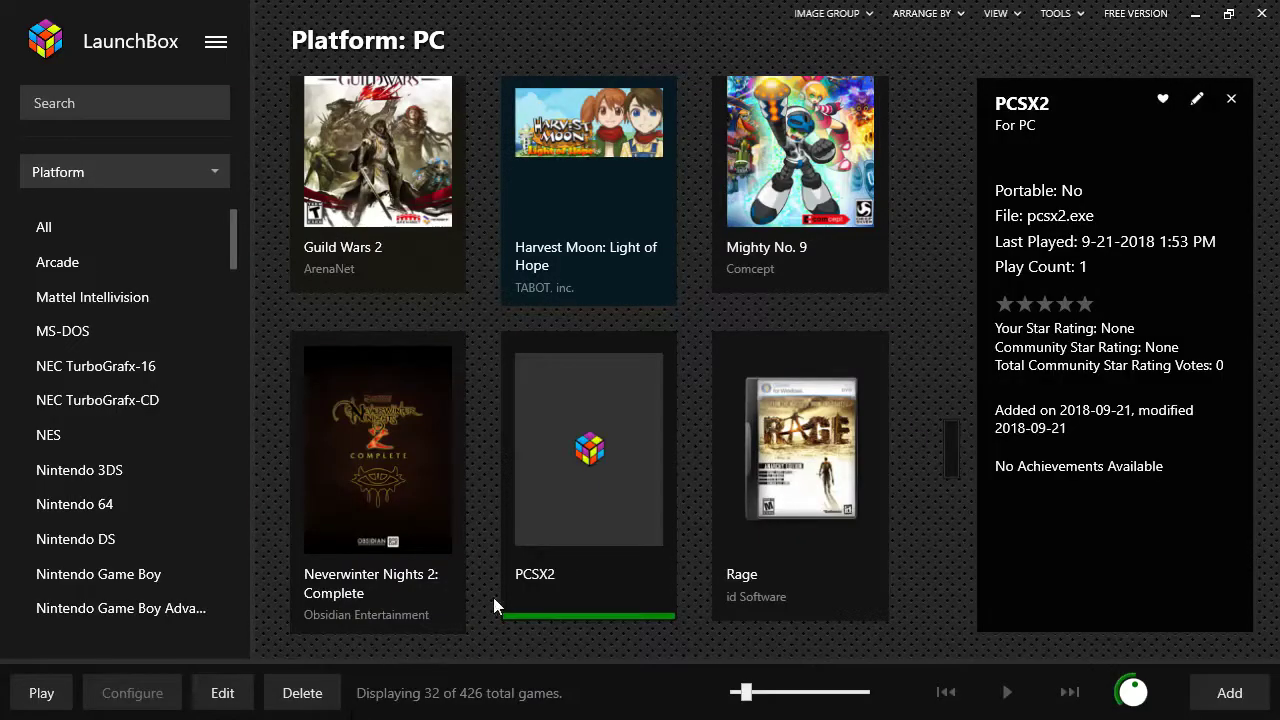
pyautogui.doubleClick(557, 447)
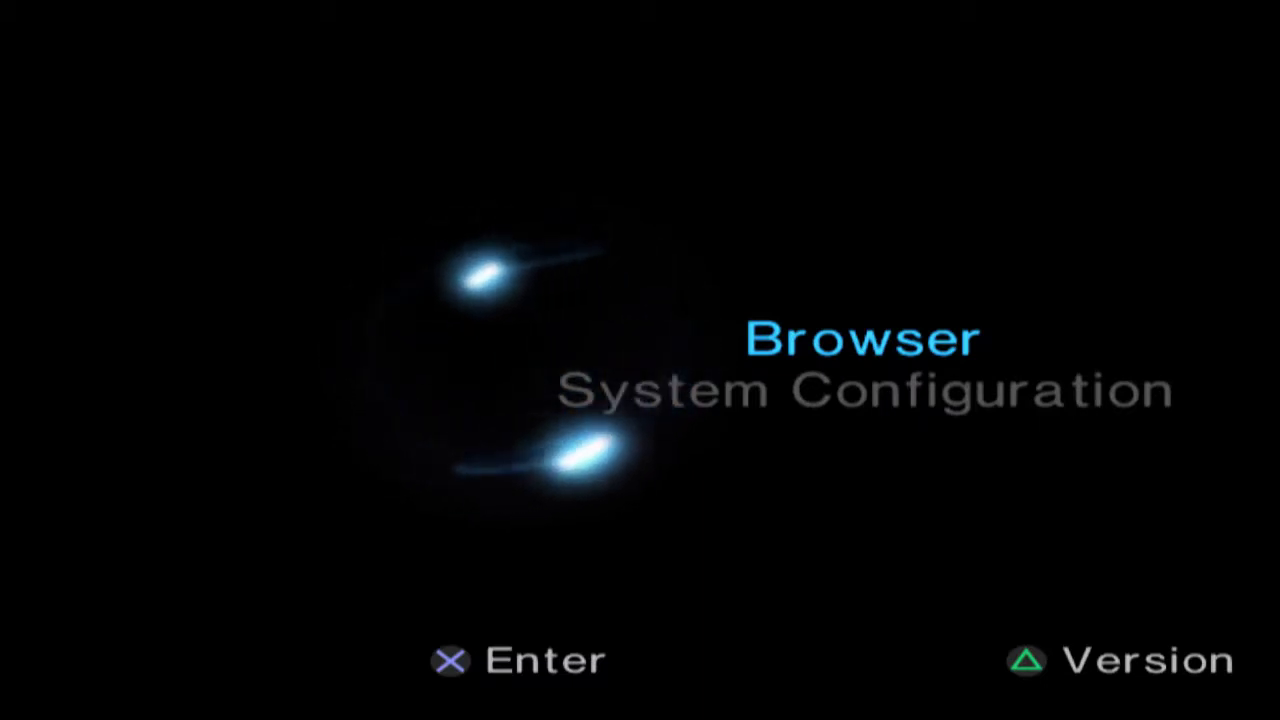
pyautogui.press('Escape')
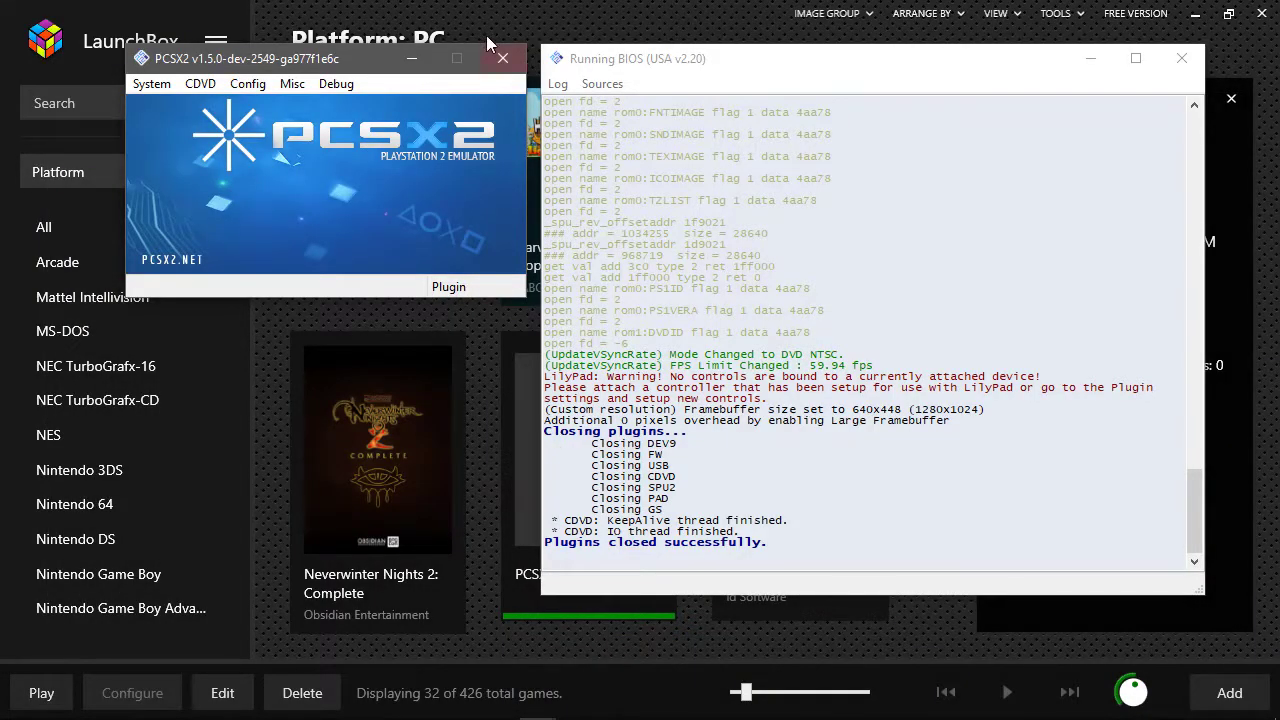
pyautogui.click(499, 50)
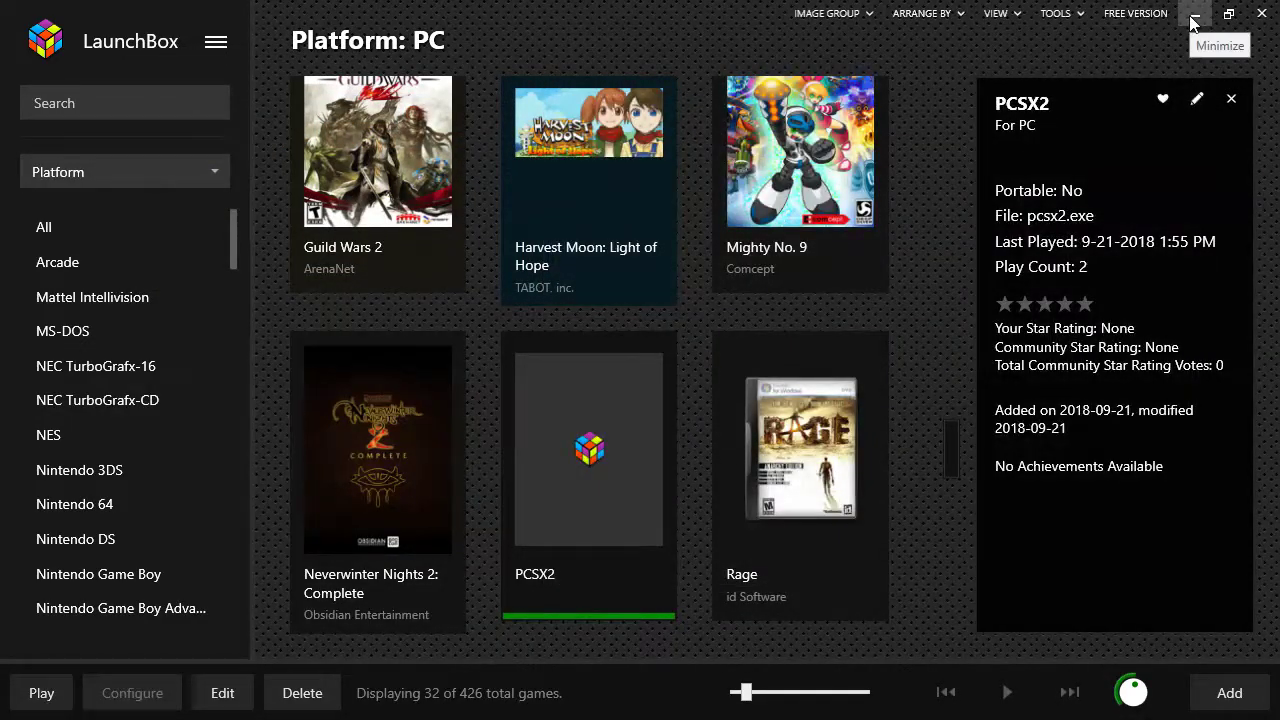
pyautogui.click(1194, 20)
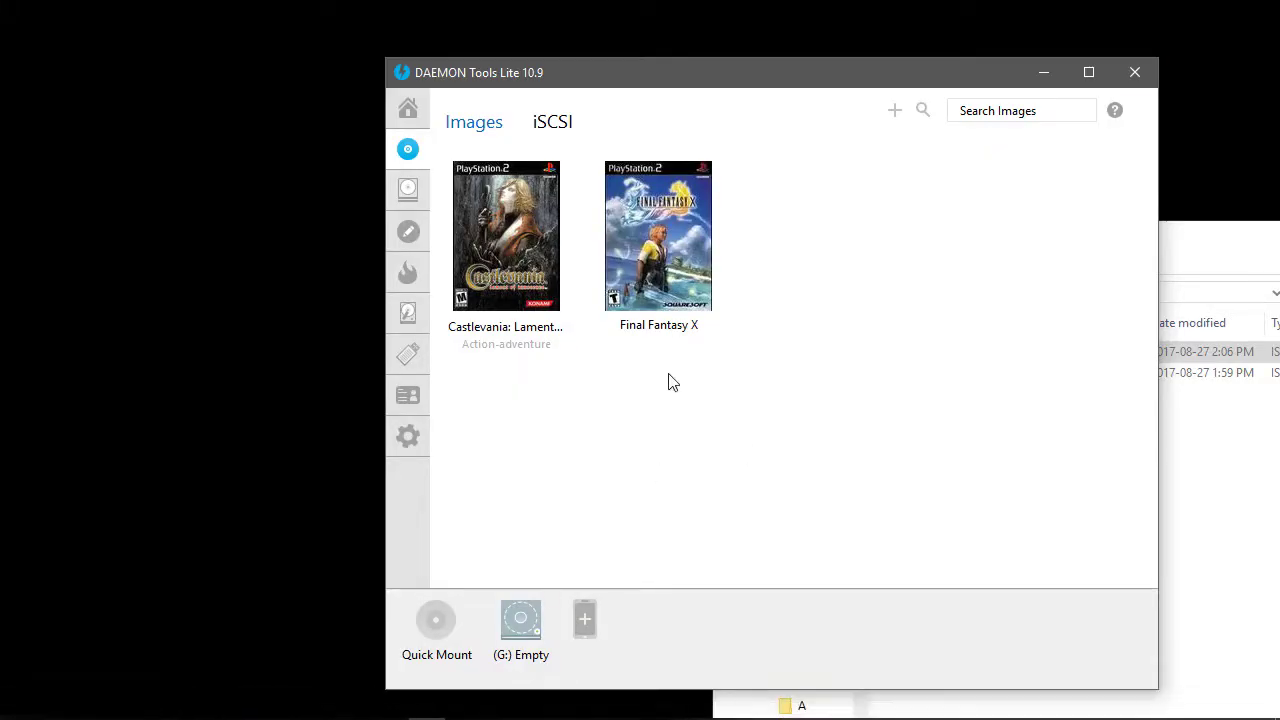
# Step: Mount Final Fantasy X on drive G: and test it by playing LaunchBox's PCSX2 entry, closing the emulator and minimizing LaunchBox when done
pyautogui.moveTo(678, 262); pyautogui.dragTo(520, 627)
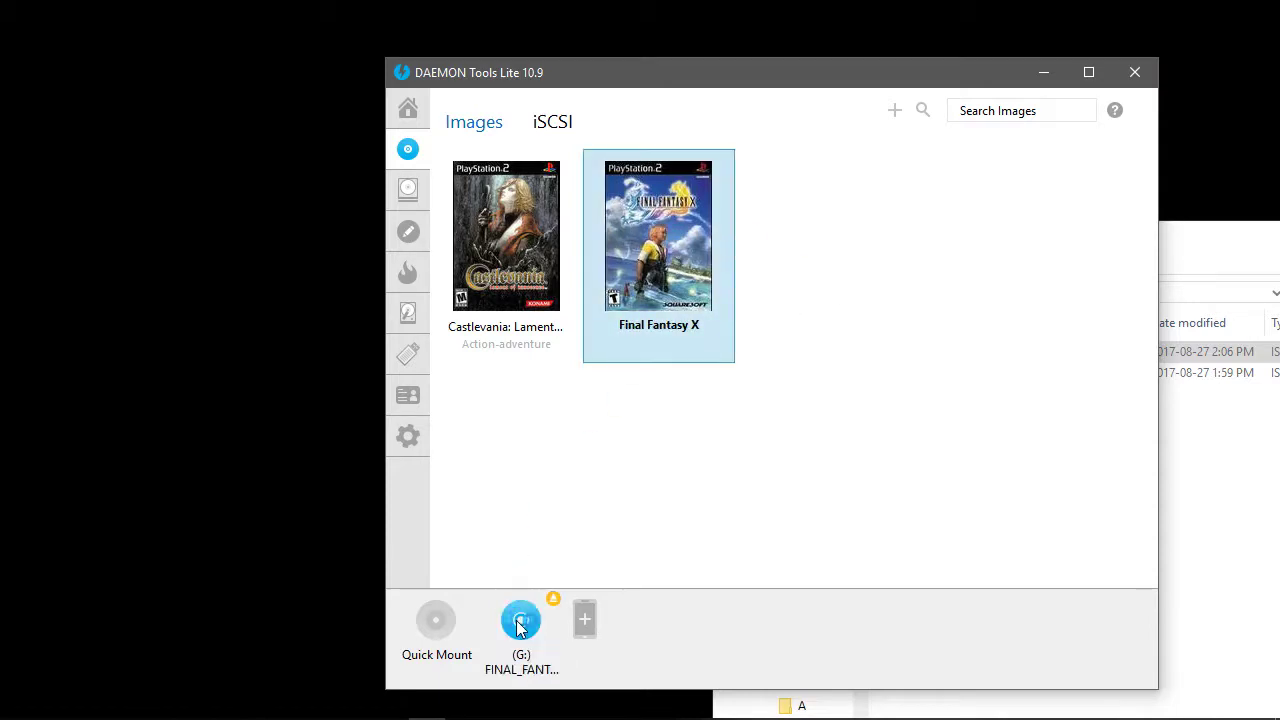
pyautogui.click(1249, 600)
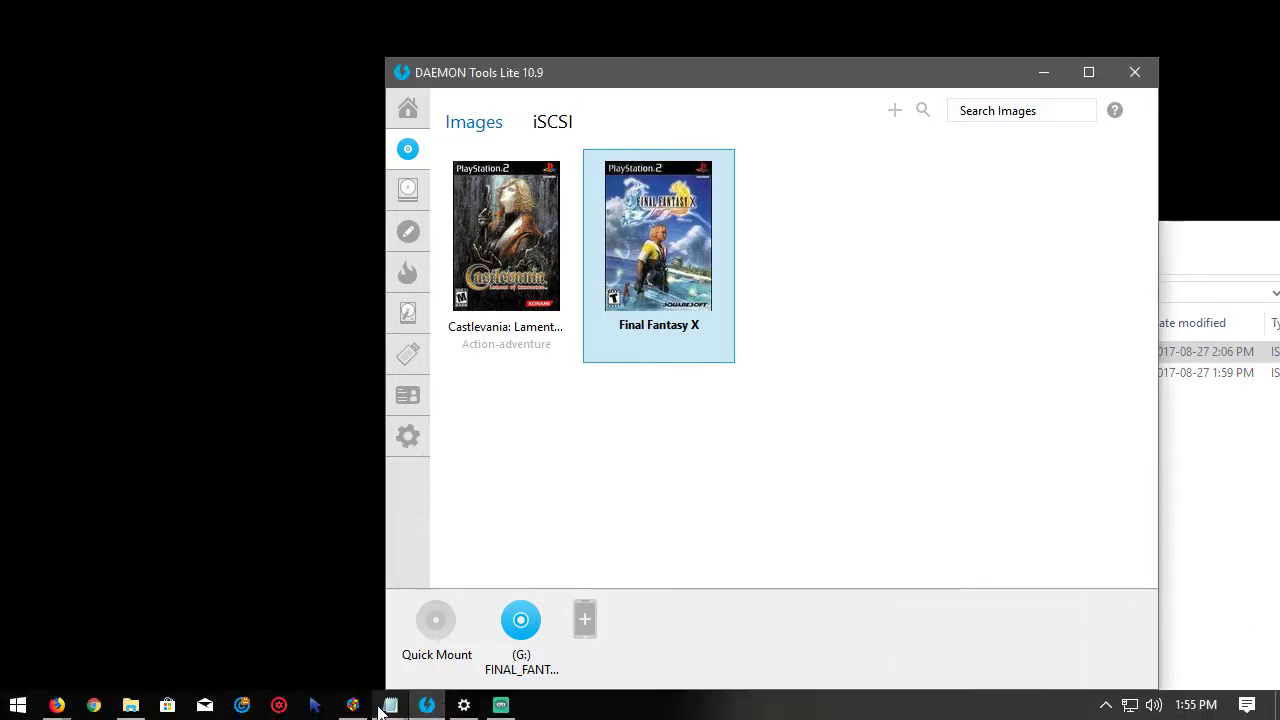
pyautogui.click(362, 706)
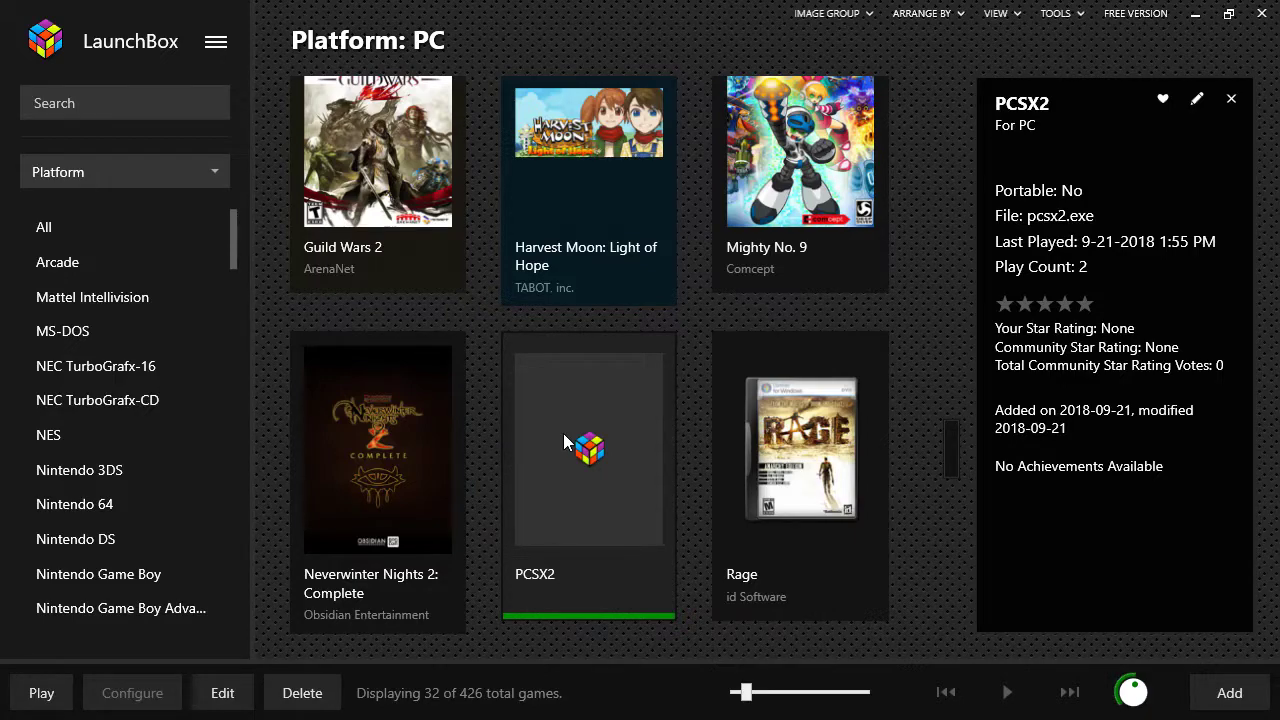
pyautogui.click(42, 693)
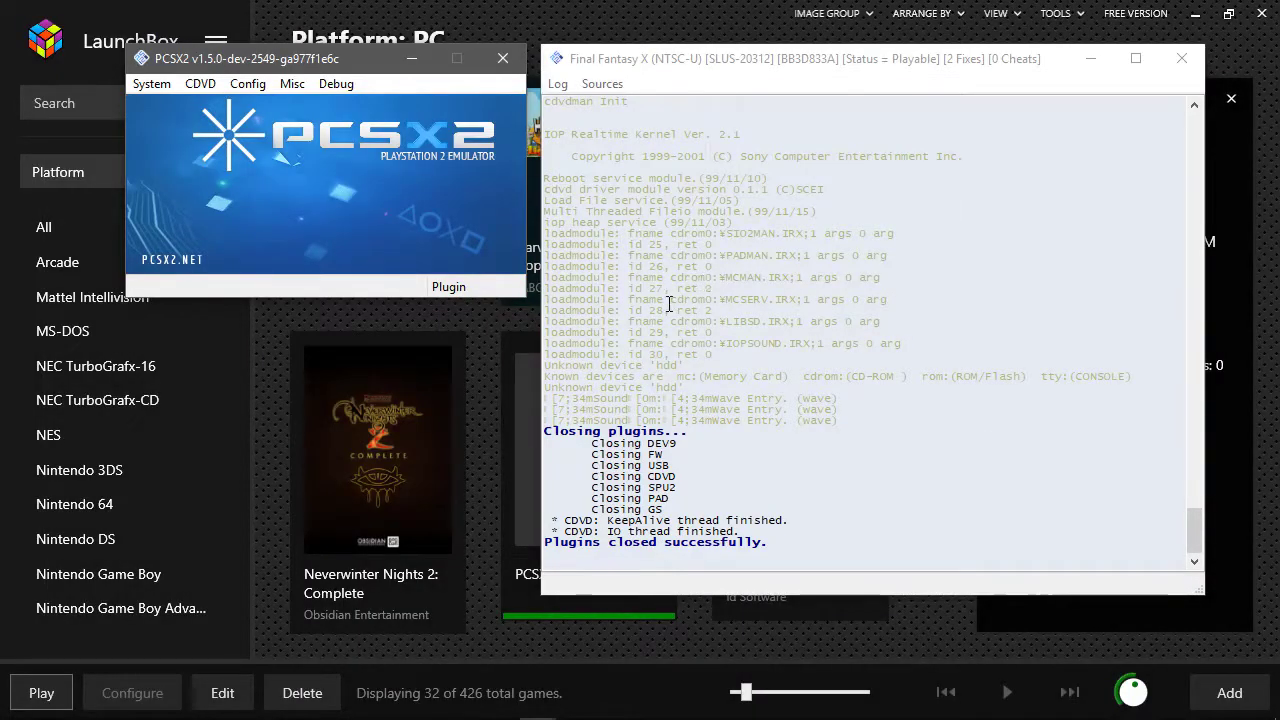
pyautogui.click(503, 58)
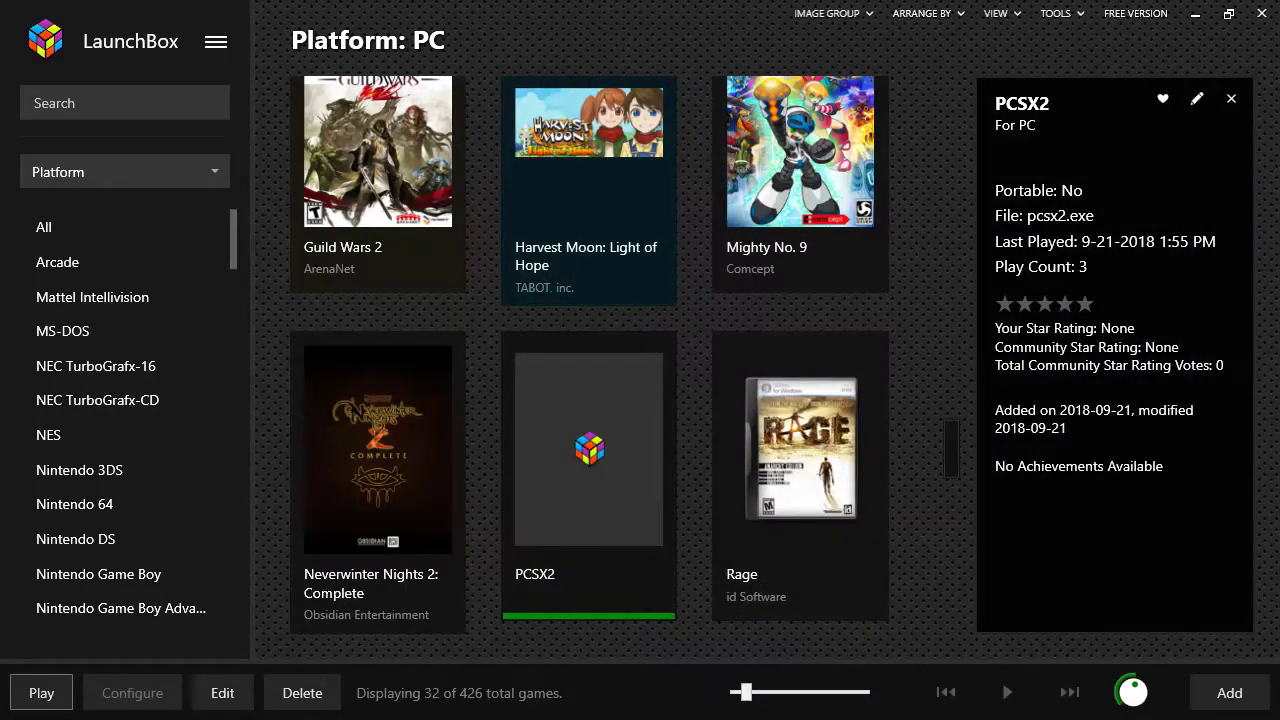
pyautogui.click(1193, 16)
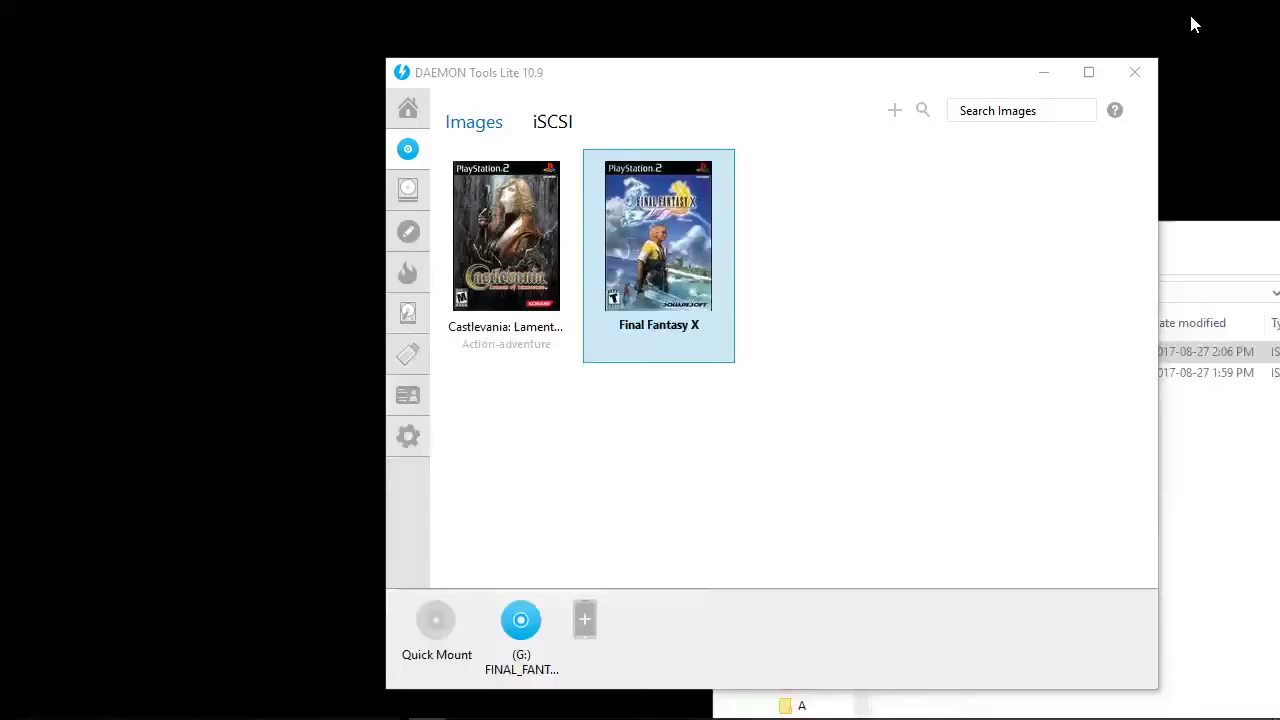
# Step: Unmount Final Fantasy X from virtual drive G: and minimize DAEMON Tools Lite
pyautogui.rightClick(536, 622)
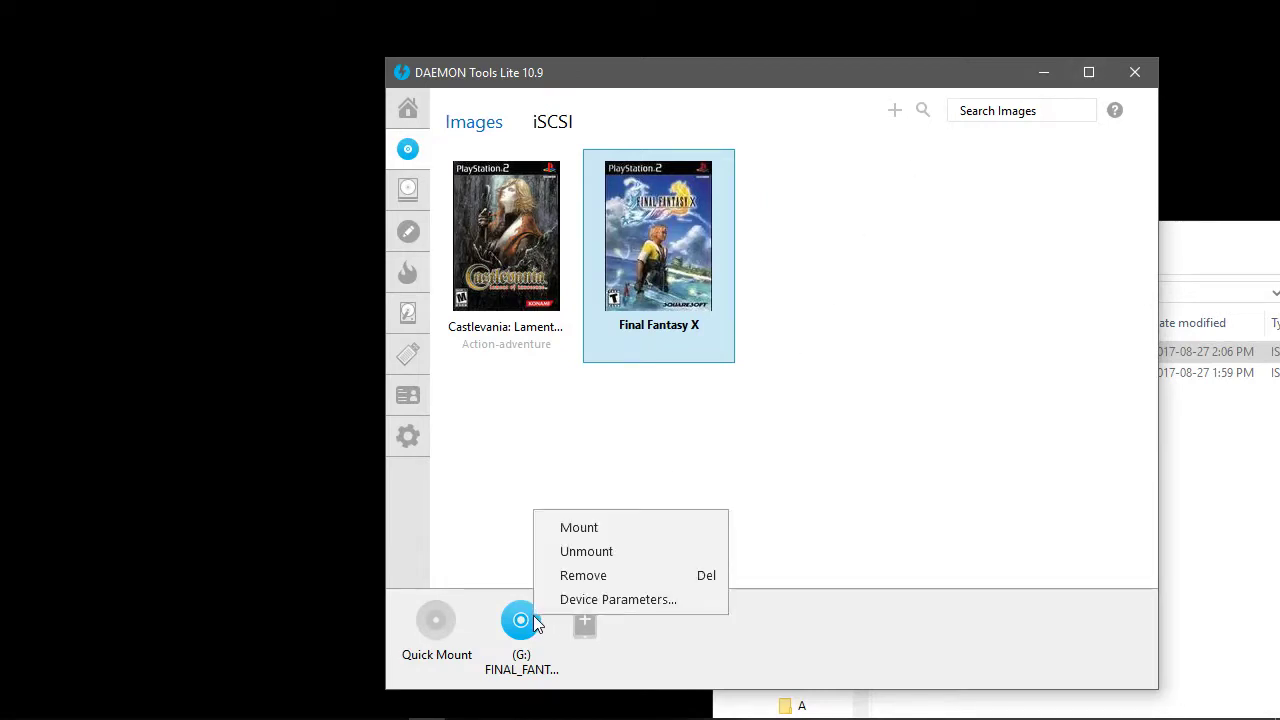
pyautogui.click(632, 552)
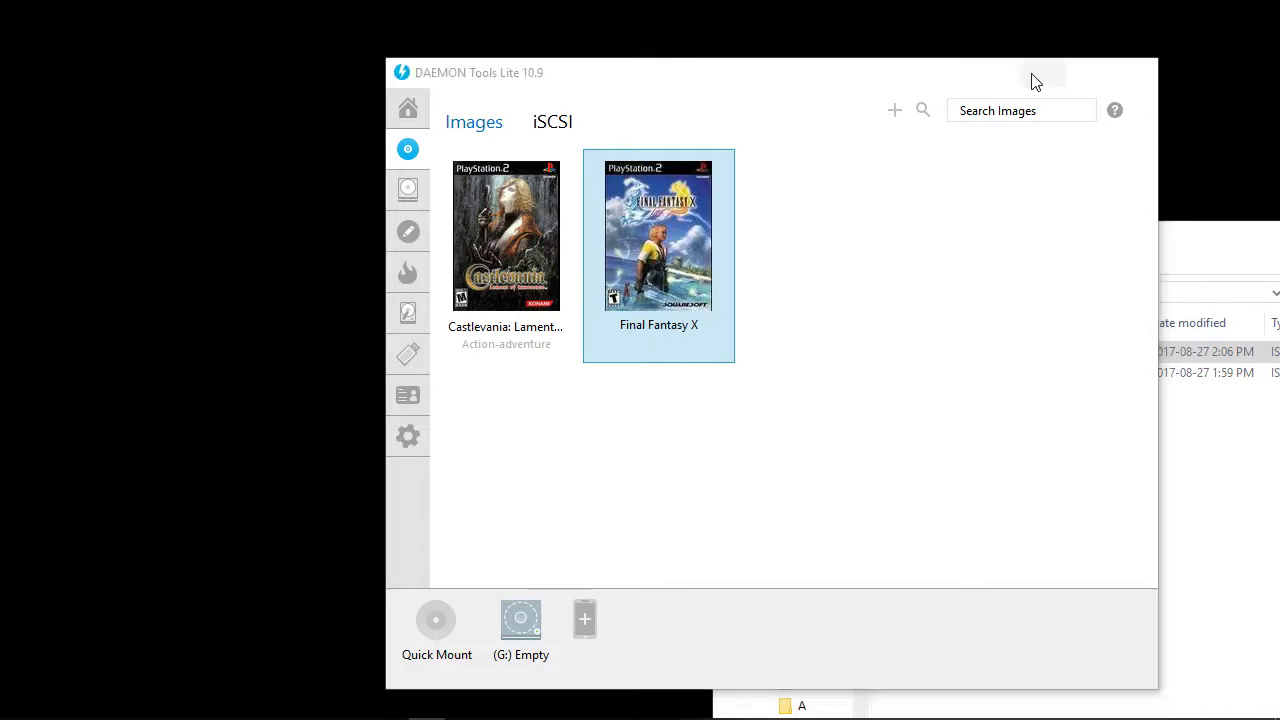
pyautogui.click(1033, 75)
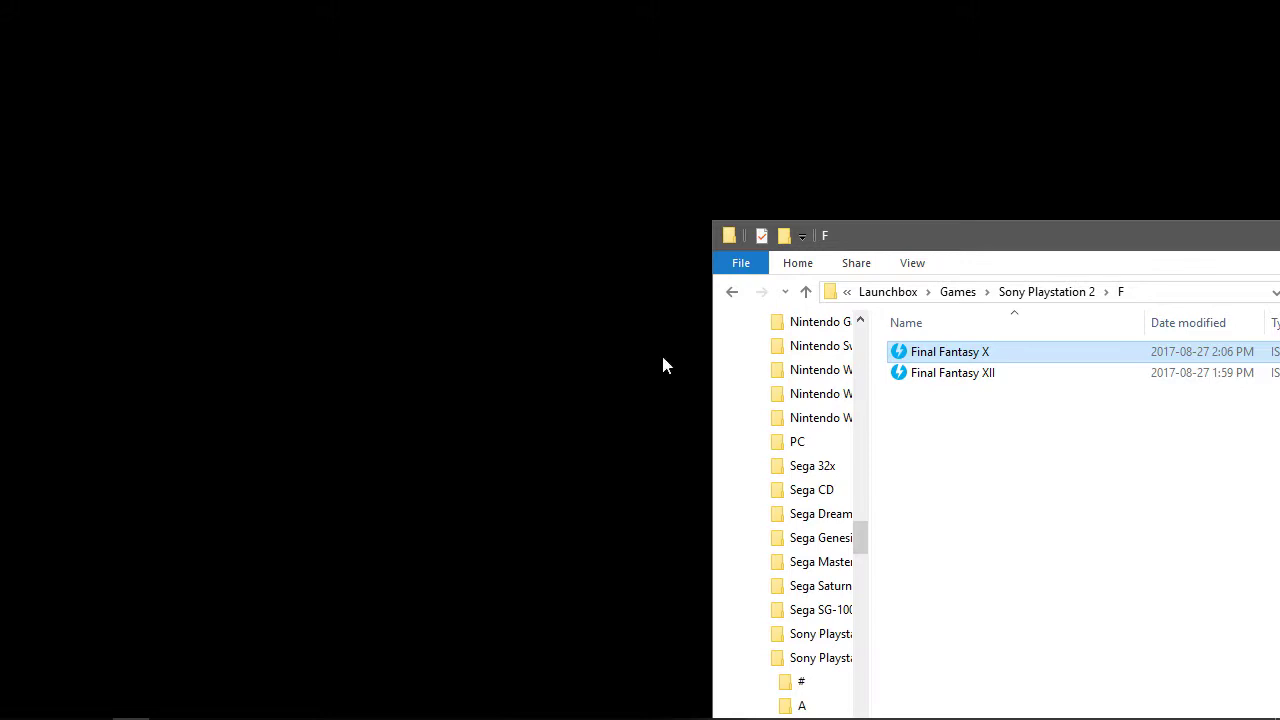
# Step: Switch to LaunchBox and review the PCSX2 entry's application path and command-line parameters in its edit dialog, closing it without changes
pyautogui.moveTo(470, 712)
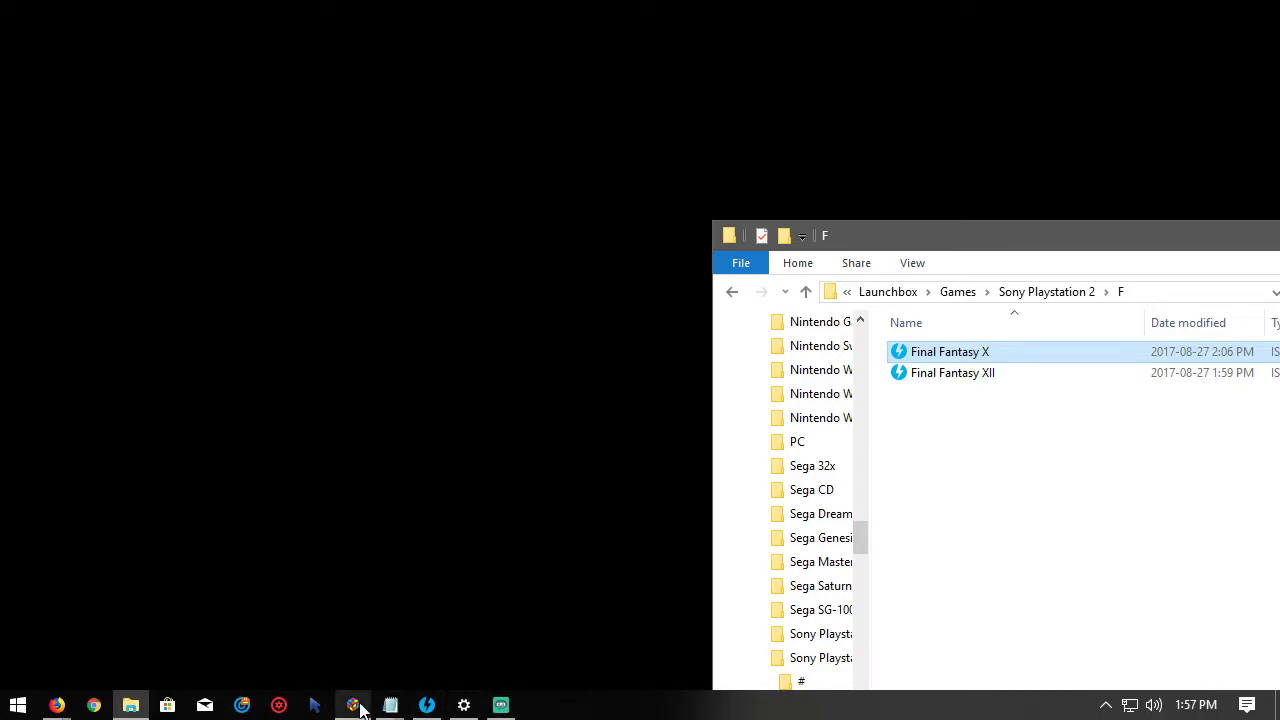
pyautogui.click(357, 705)
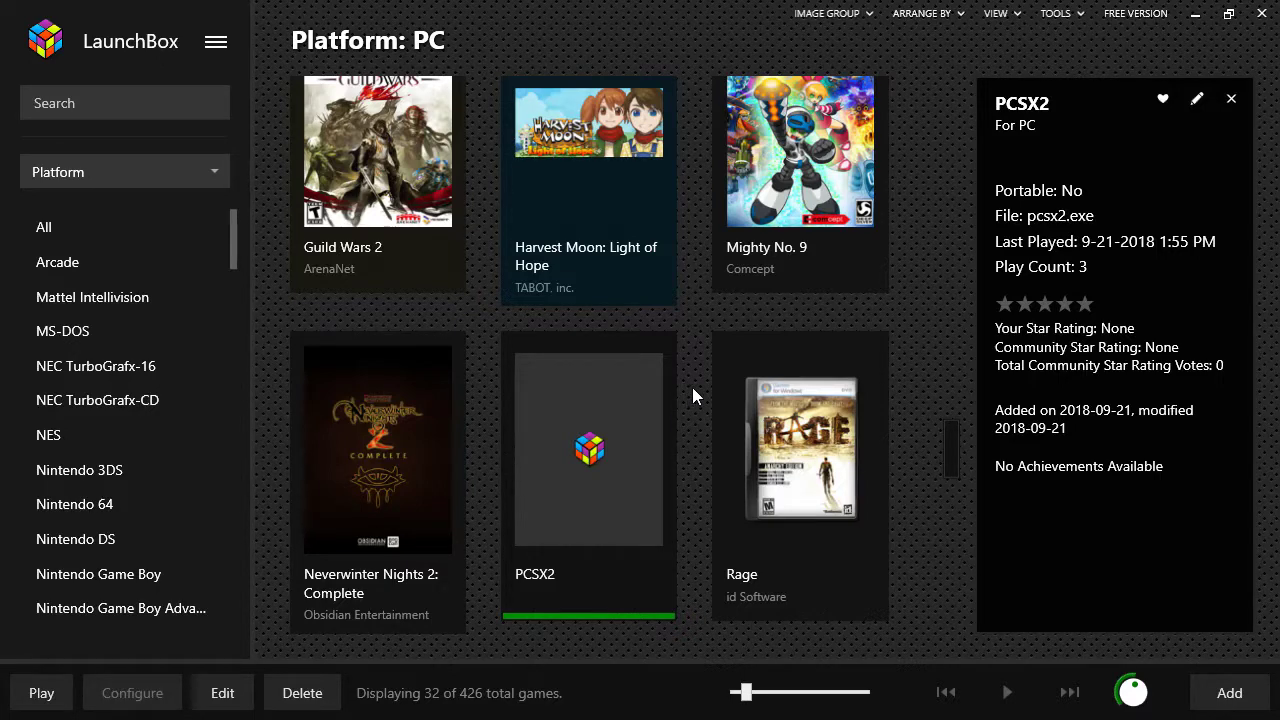
pyautogui.moveTo(648, 368)
pyautogui.rightClick(611, 447)
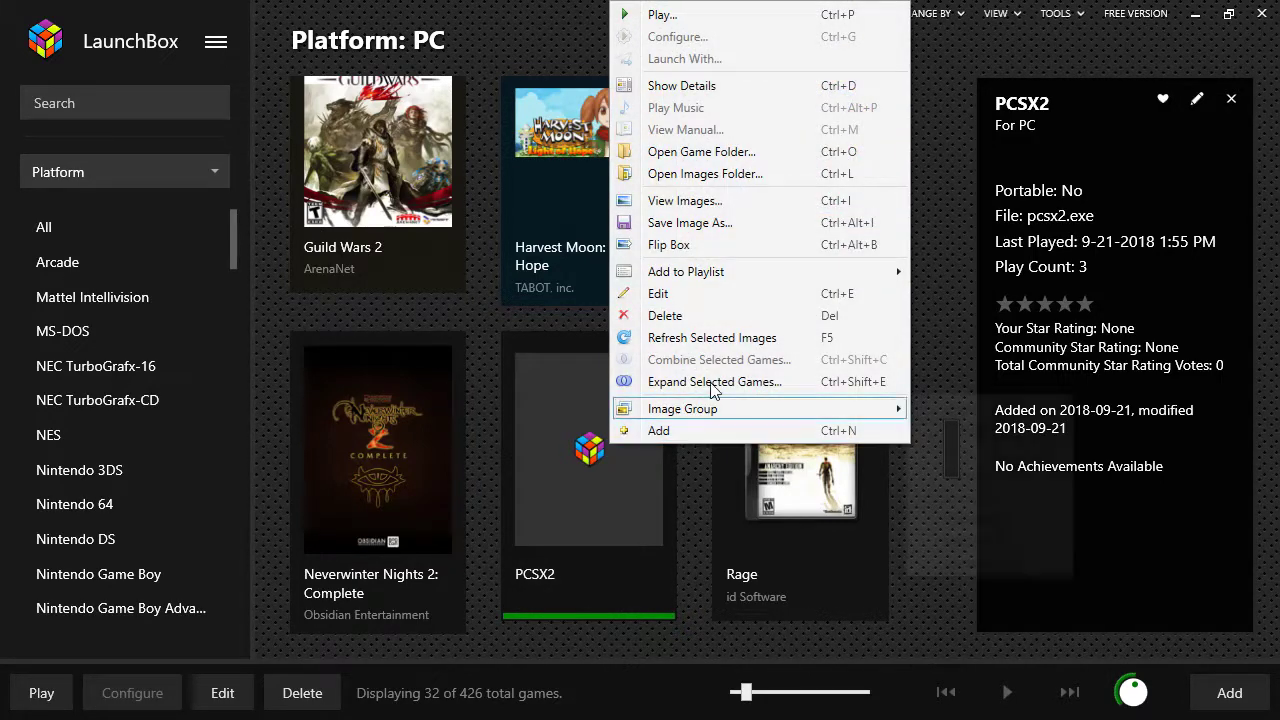
pyautogui.click(679, 294)
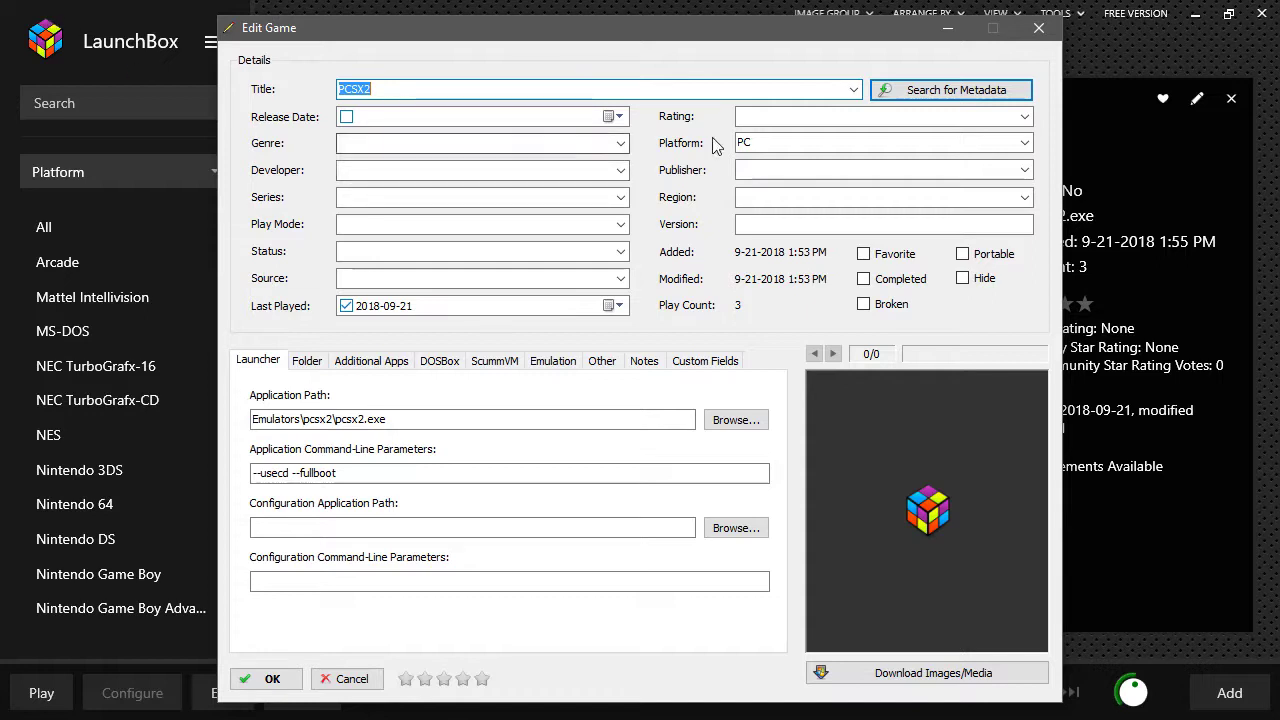
pyautogui.click(1039, 28)
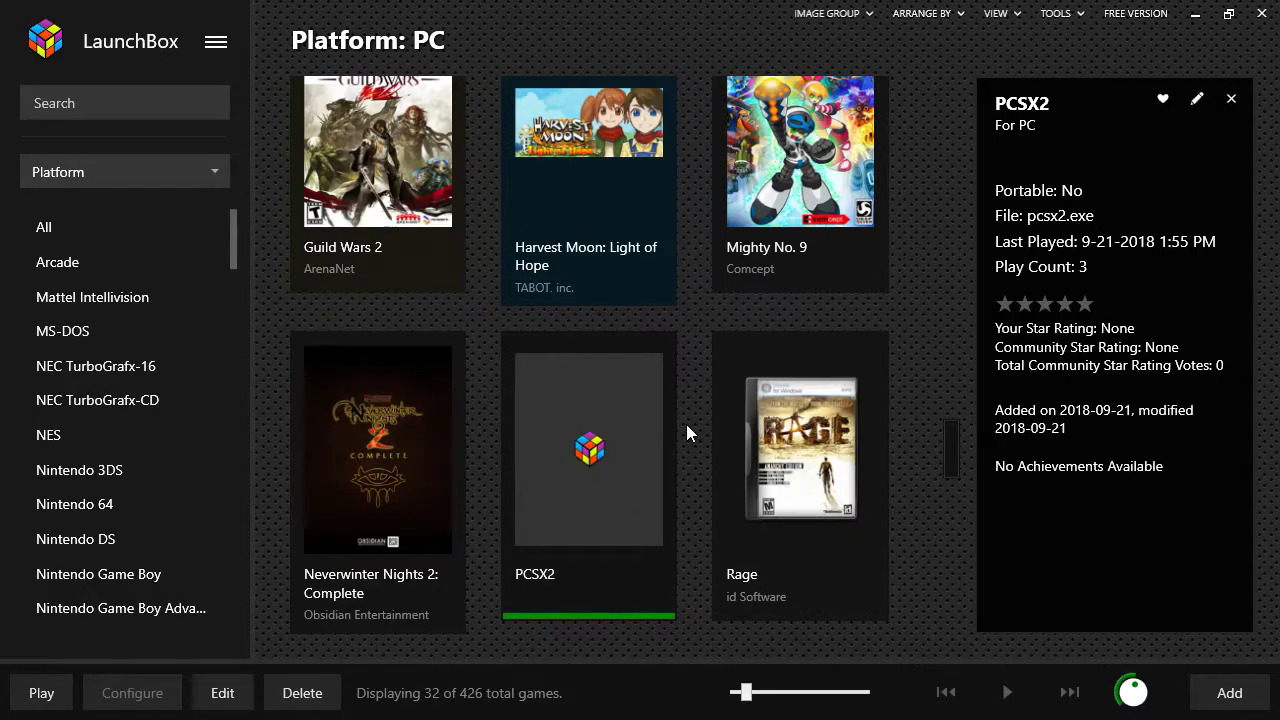
# Step: Browse the PC games around the PCSX2 entry and minimize LaunchBox to return to File Explorer
pyautogui.scroll(-3, 686, 424)
pyautogui.scroll(3, 686, 424)
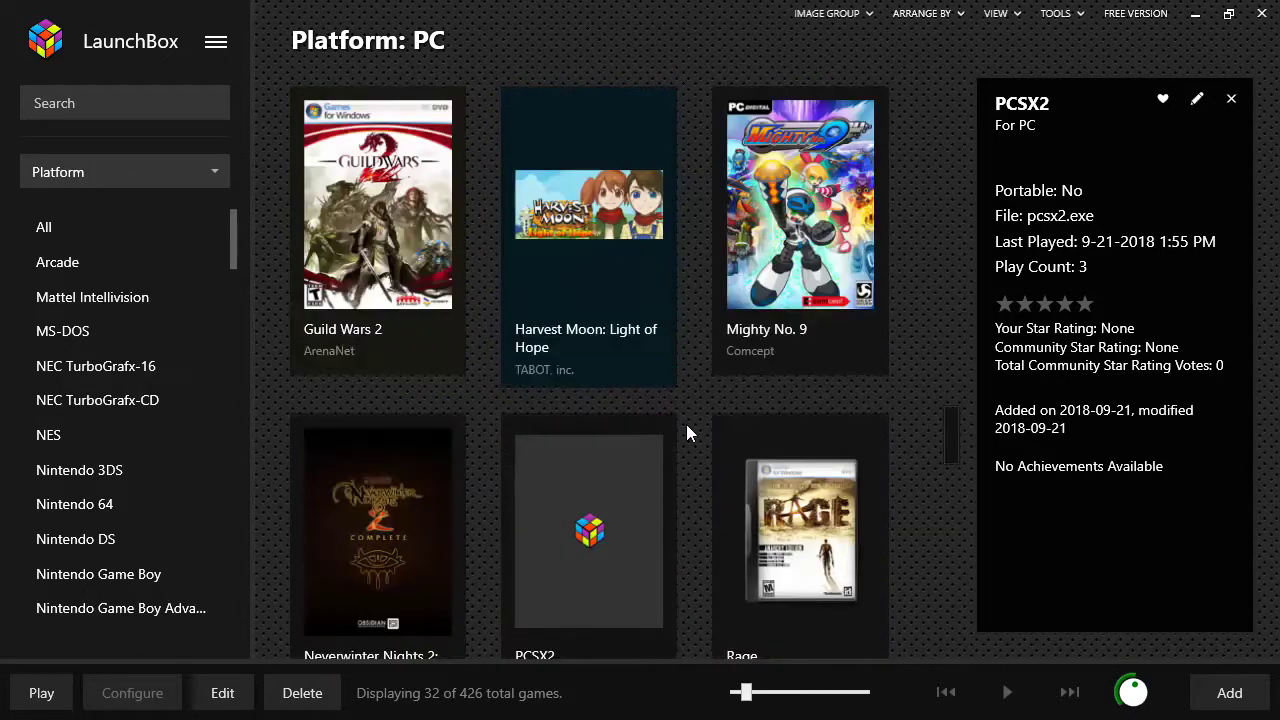
pyautogui.scroll(-1, 686, 424)
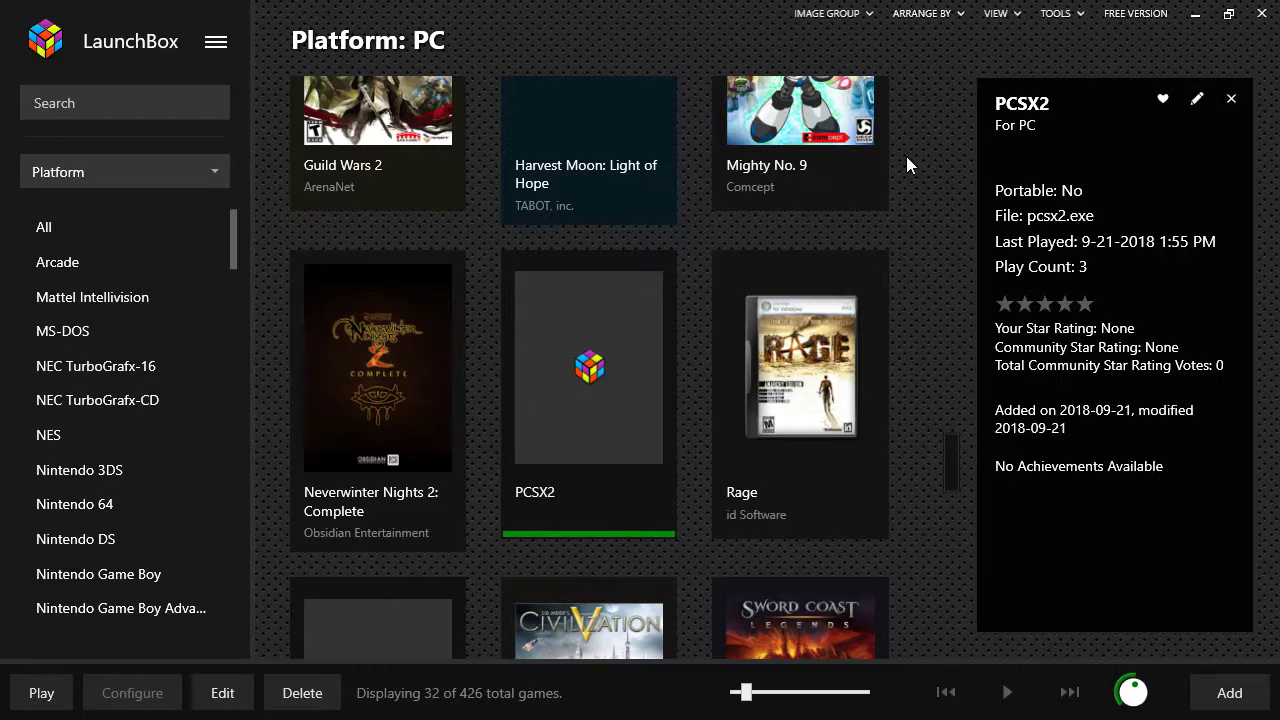
pyautogui.click(1196, 23)
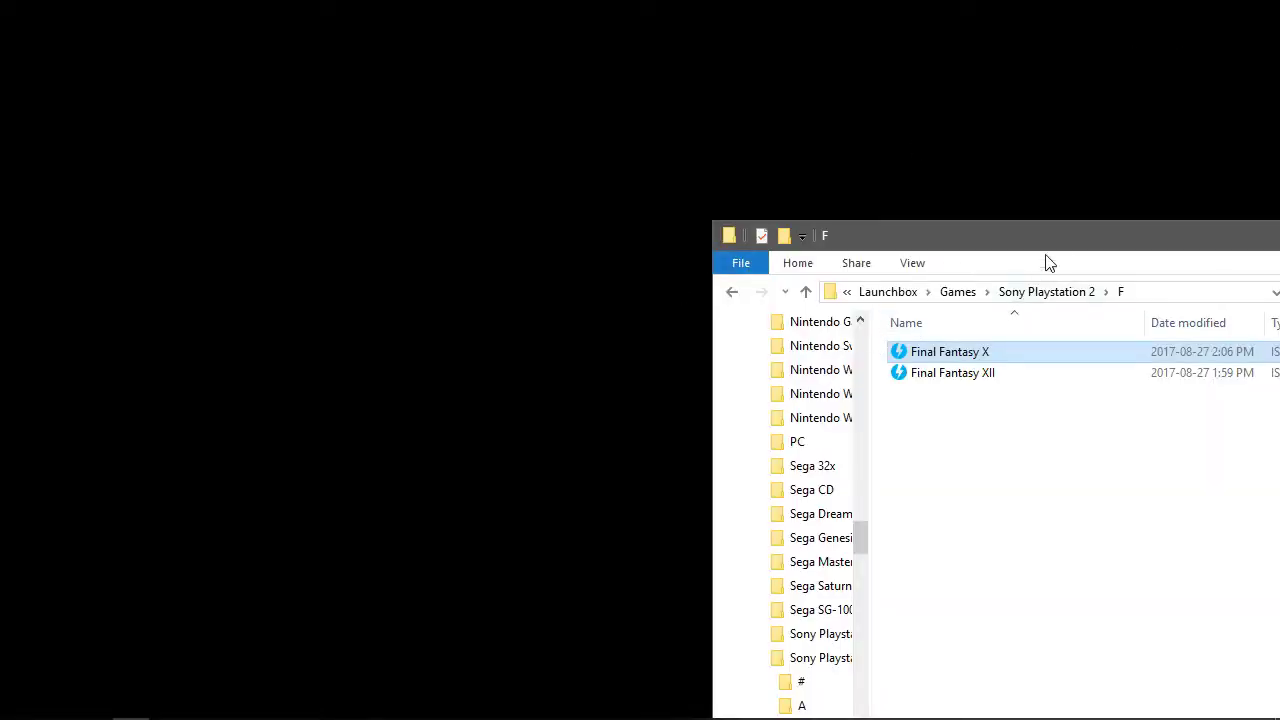